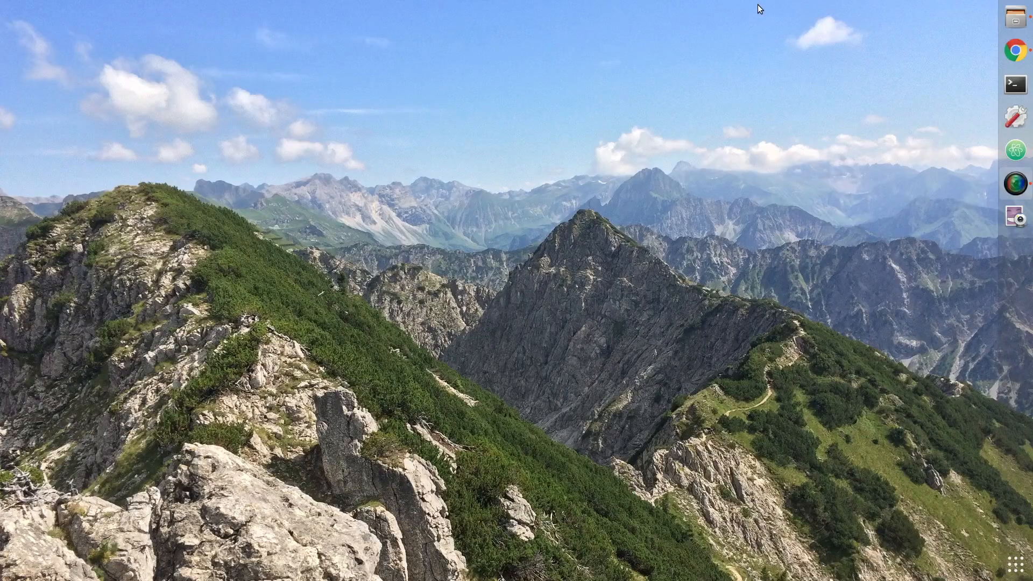
Step: Launch a terminal window from the Ubuntu dock
click(1016, 83)
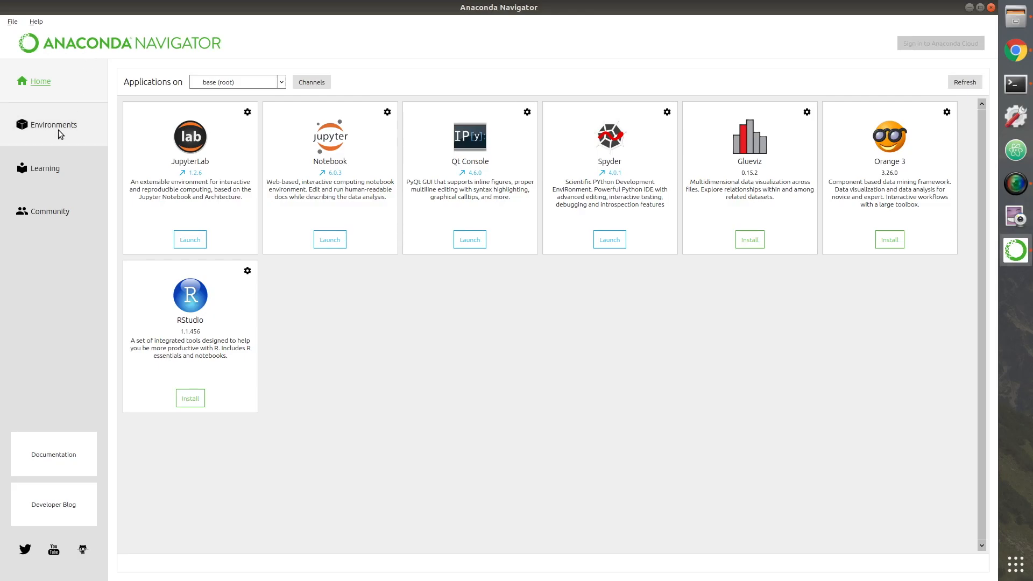
Step: Create a Python 3.7 conda environment named color and launch a terminal inside it
click(58, 130)
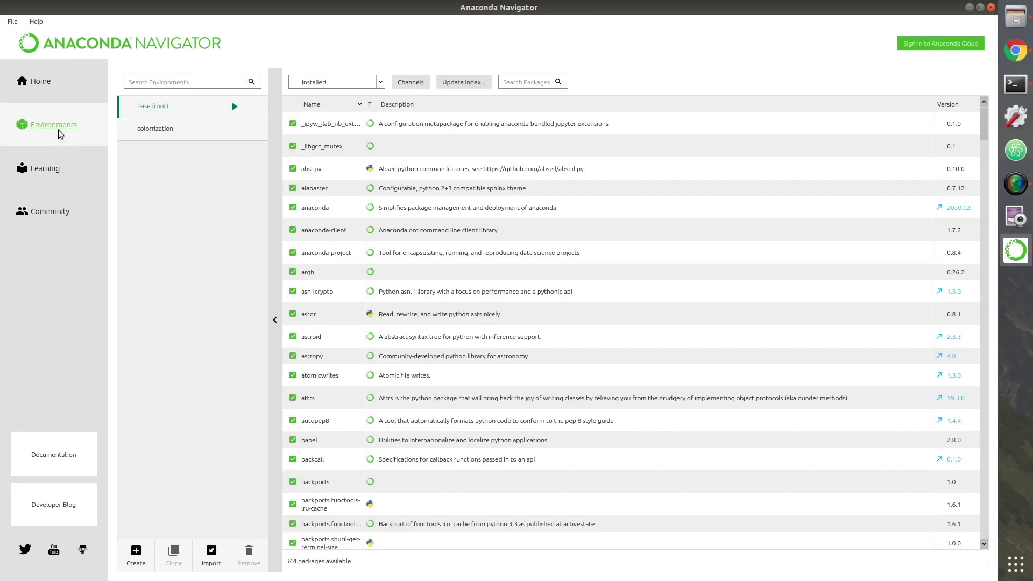
click(136, 554)
text(color)
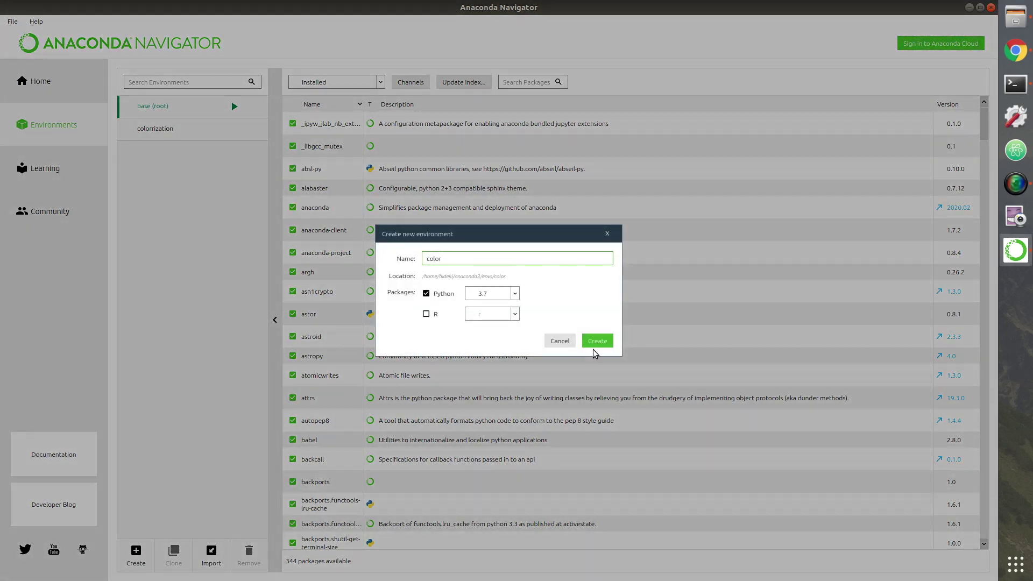
click(597, 342)
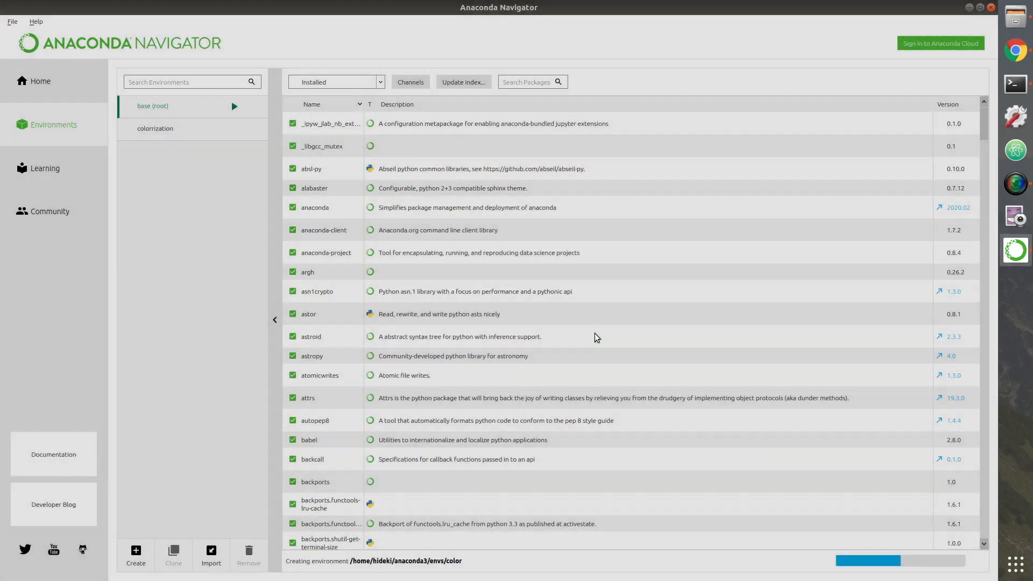
click(235, 129)
click(263, 131)
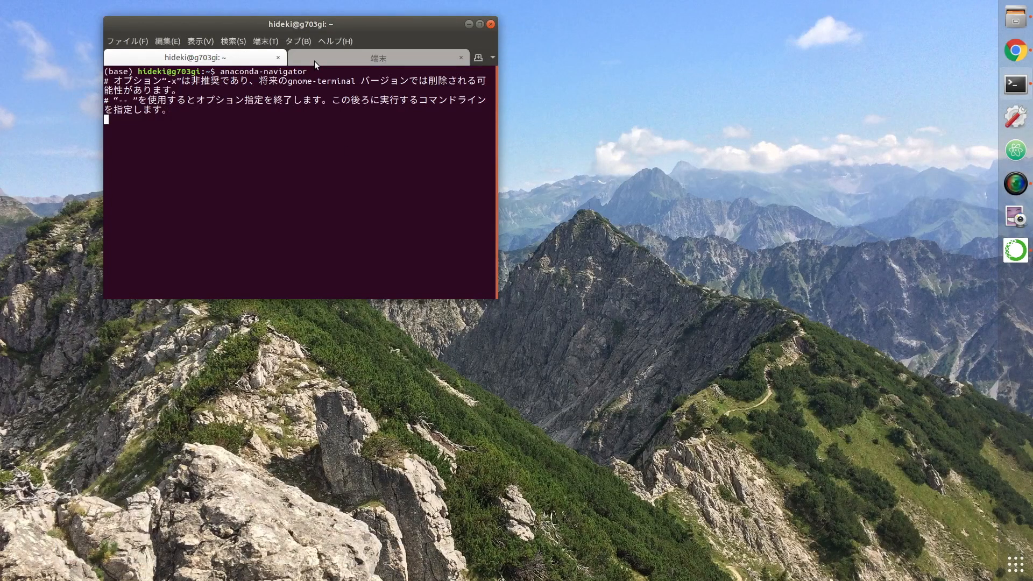
Step: Copy the Color-Tracker clone URL from GitHub and paste it after git clone in the color terminal
click(314, 60)
key(alt+Tab)
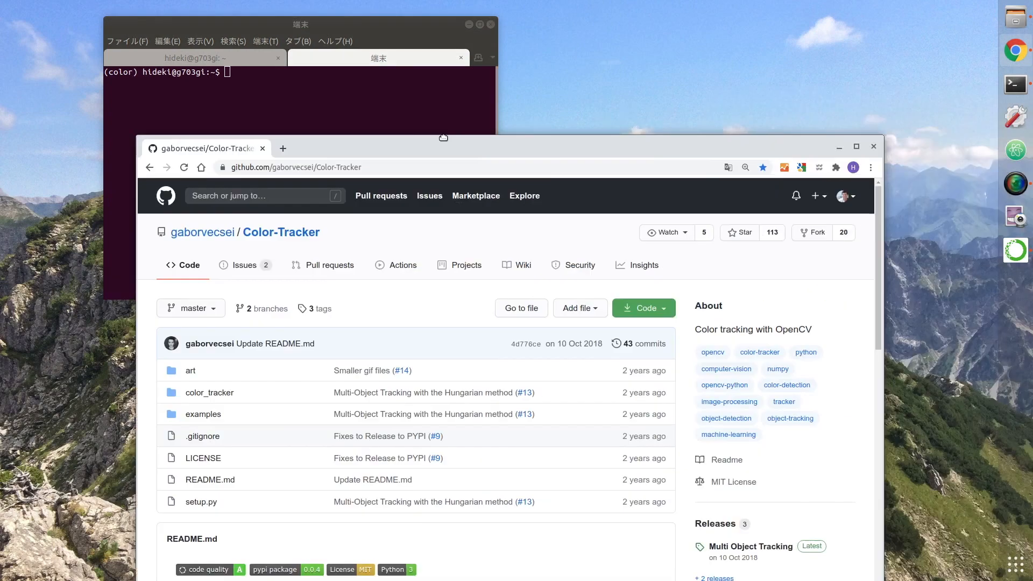
drag(443, 138, 603, 14)
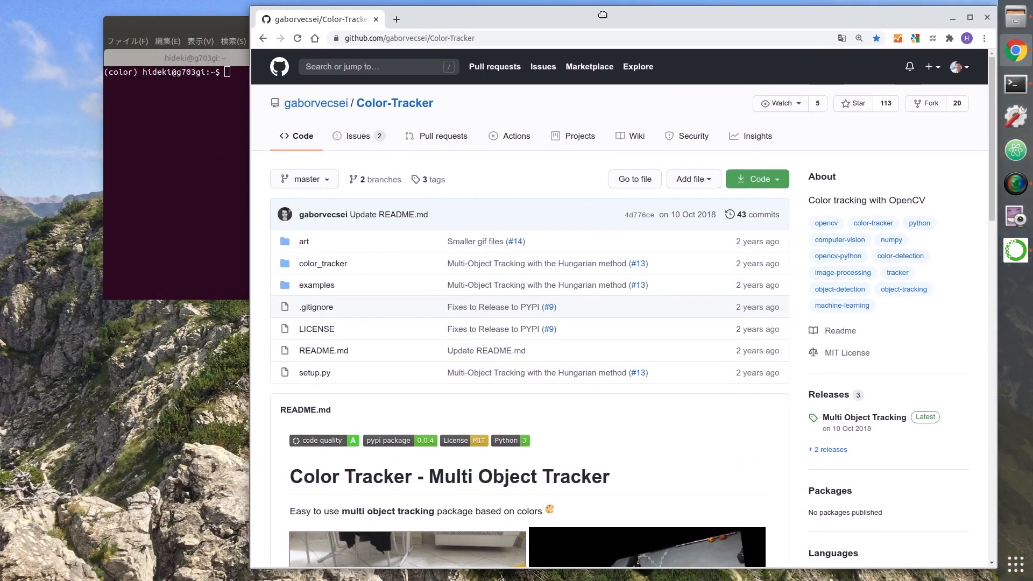
click(772, 182)
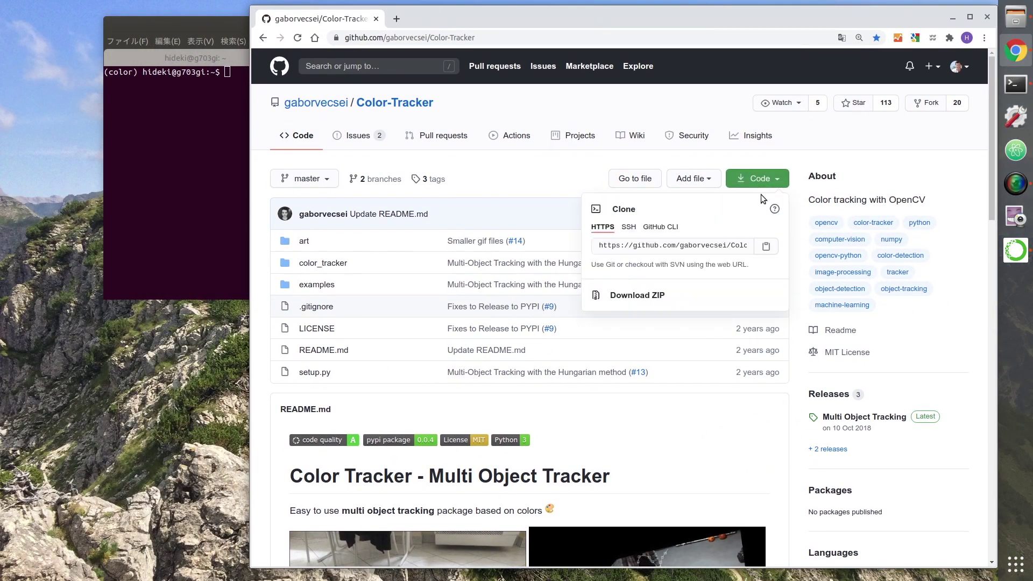
click(228, 213)
text(git)
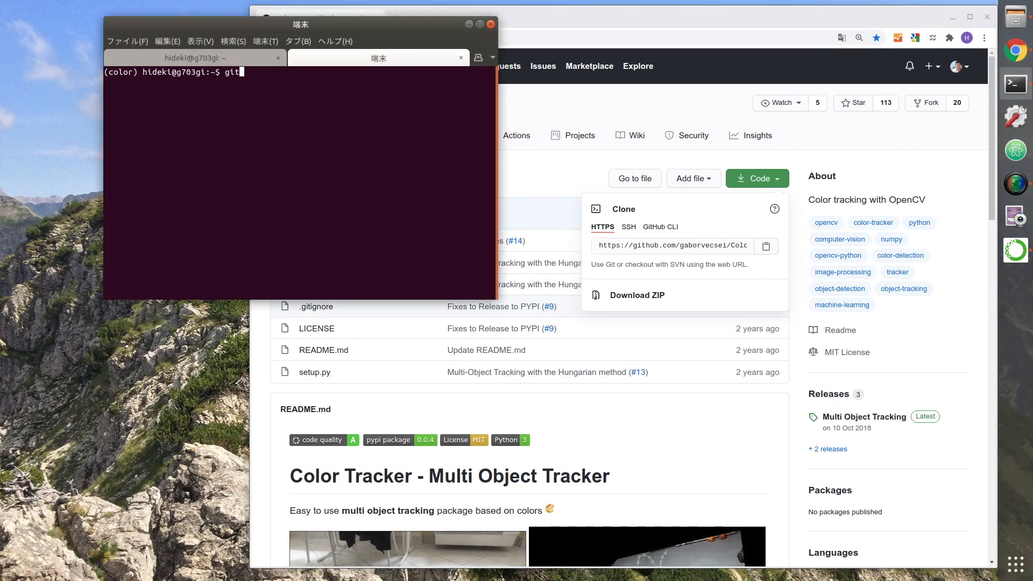
text( clone)
right_click(225, 182)
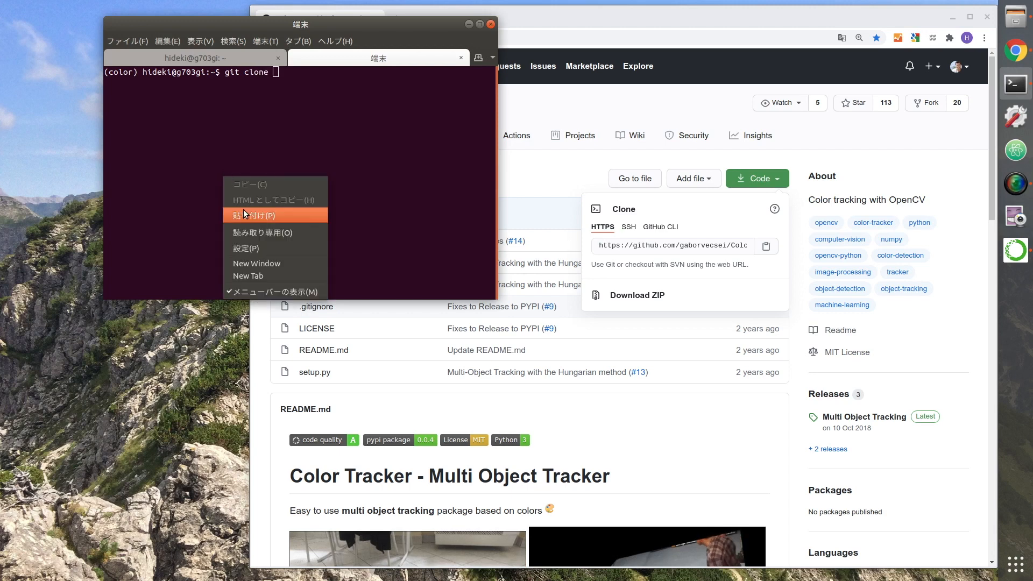
click(244, 210)
text(cd Color-Tracker/)
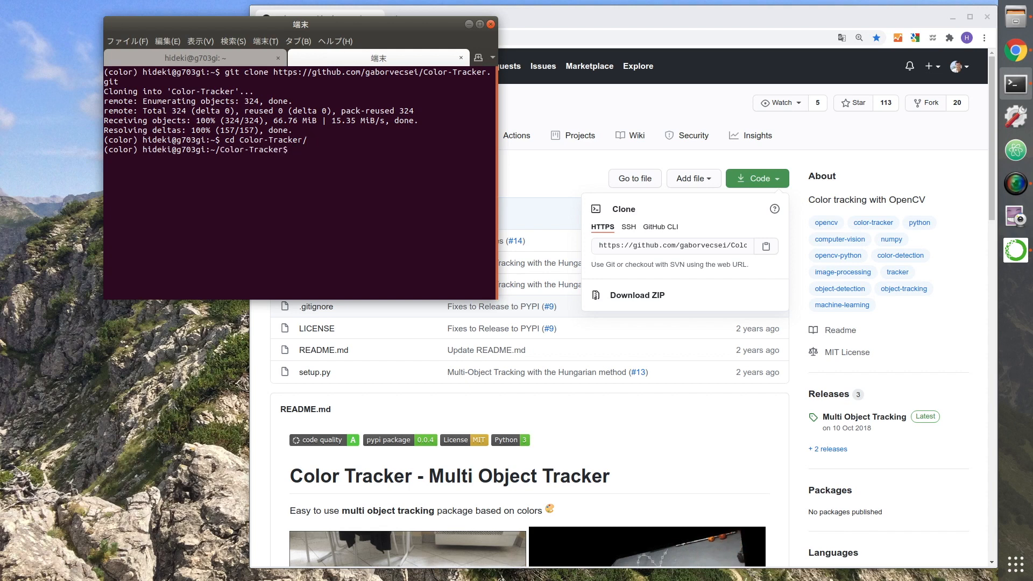
Step: Paste the readme's pip install color-tracker command into the terminal
click(360, 505)
scroll(309, 453, down, 8)
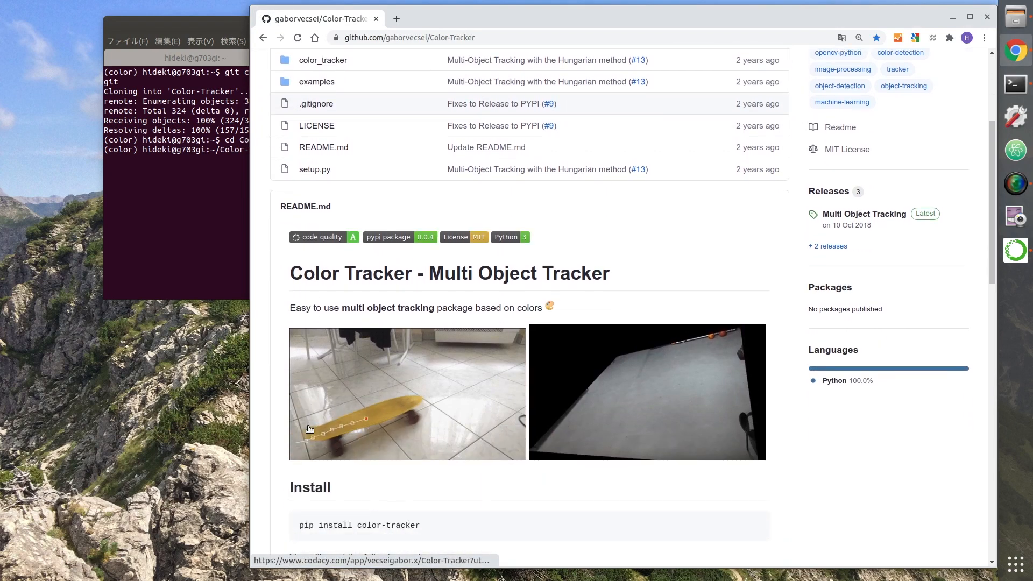
scroll(309, 428, down, 1)
drag(300, 358, 425, 362)
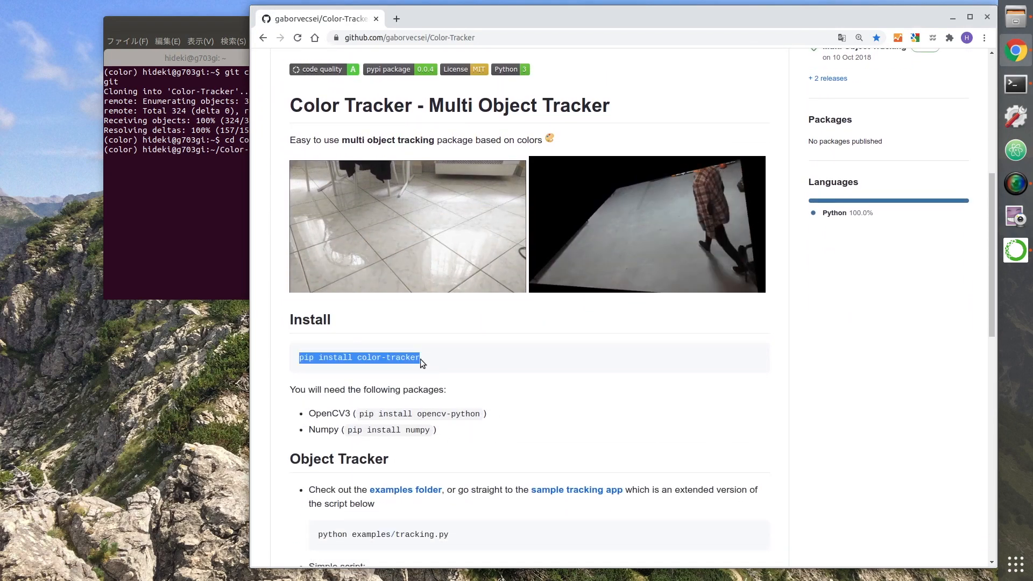
right_click(410, 358)
click(441, 368)
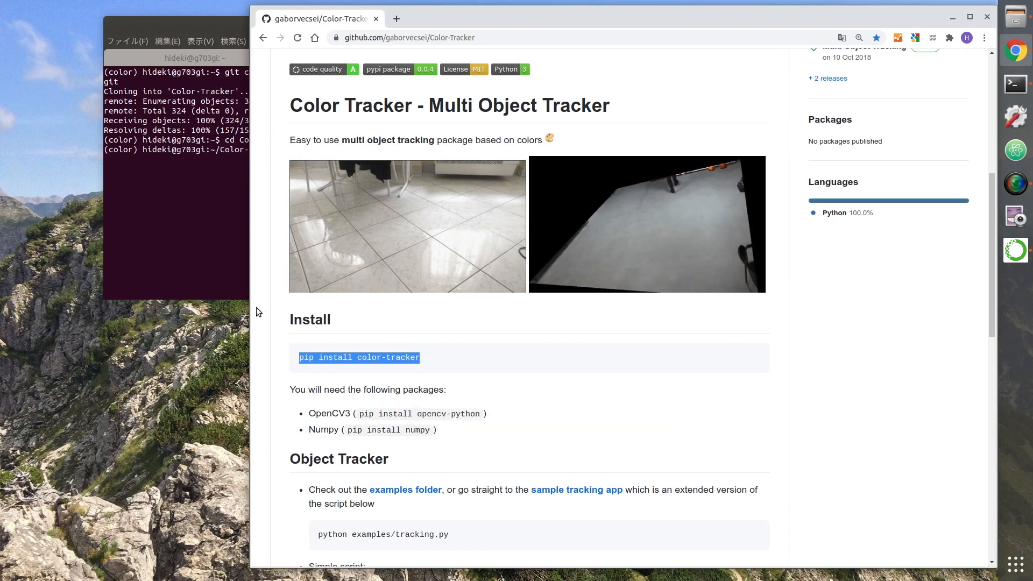
click(190, 237)
right_click(219, 228)
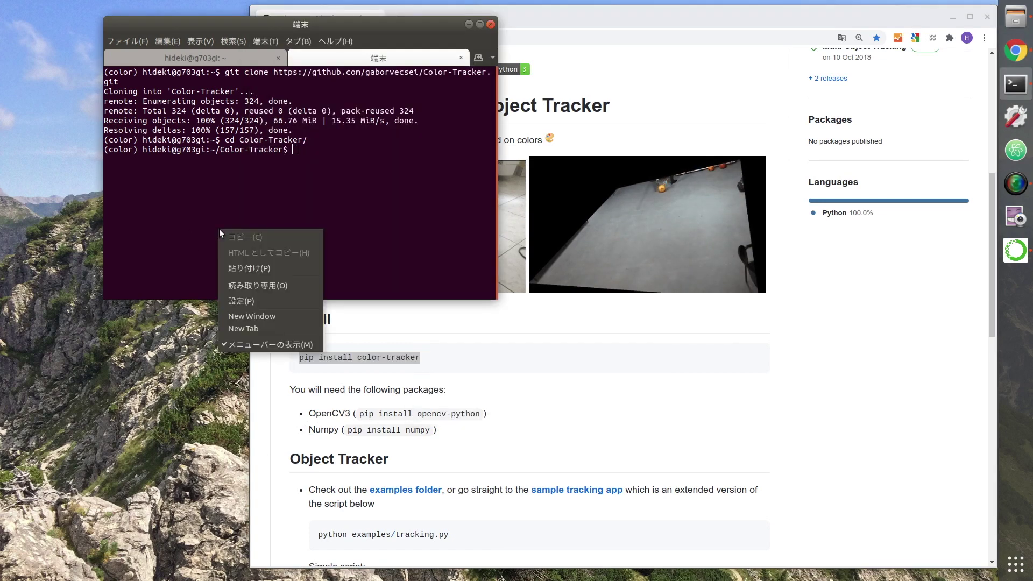
click(256, 274)
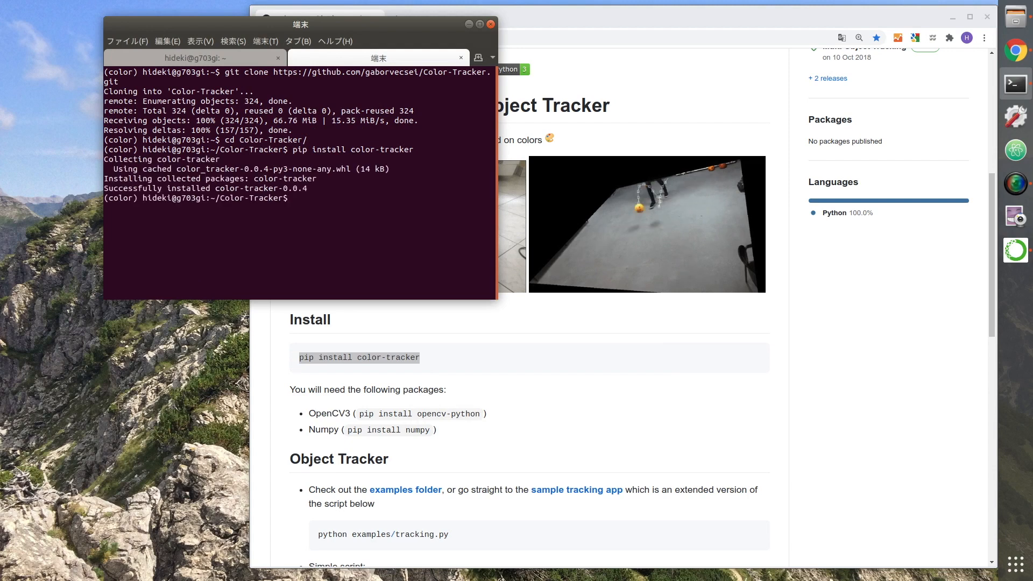
Step: Paste the readme's opencv-python install command into the terminal
click(347, 430)
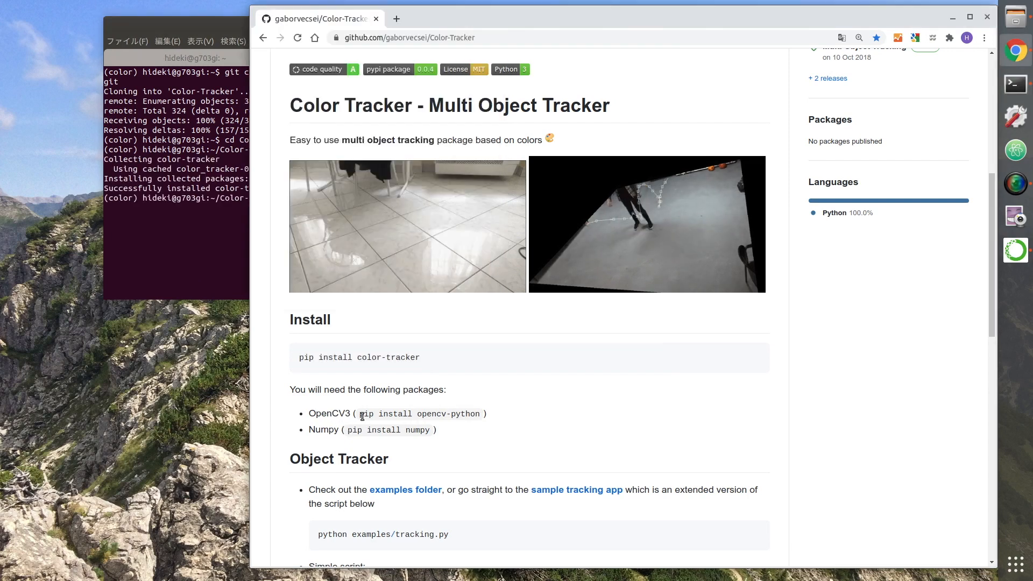
drag(360, 415, 479, 414)
right_click(483, 419)
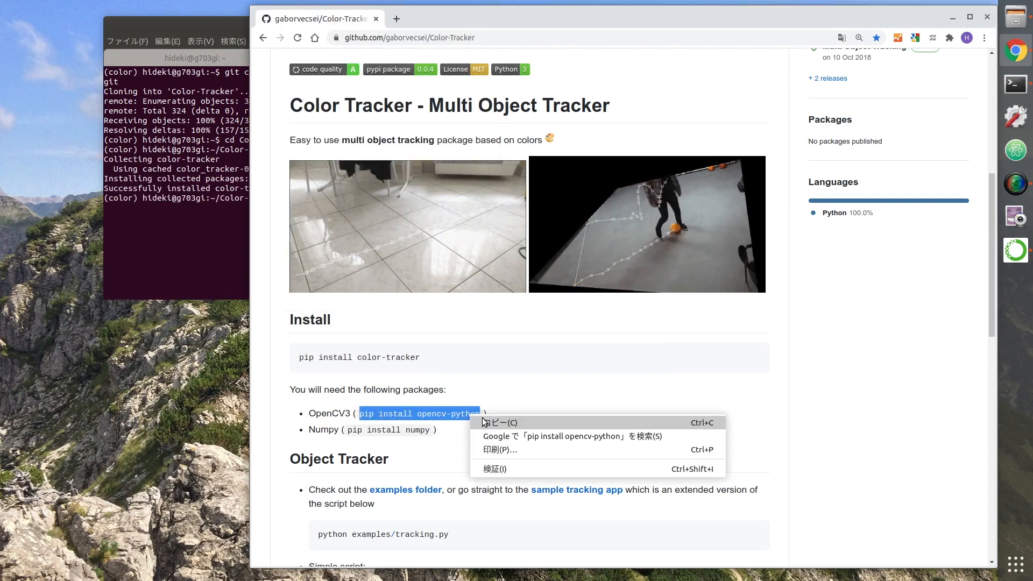
click(498, 422)
click(185, 226)
right_click(194, 230)
click(218, 273)
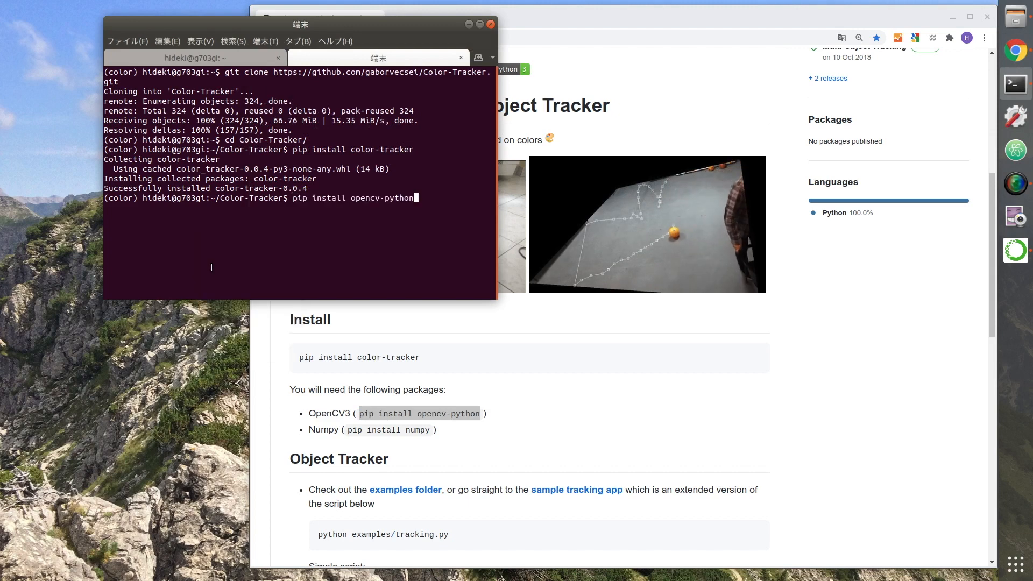
Step: Paste and run the readme's numpy install command in the terminal
click(360, 439)
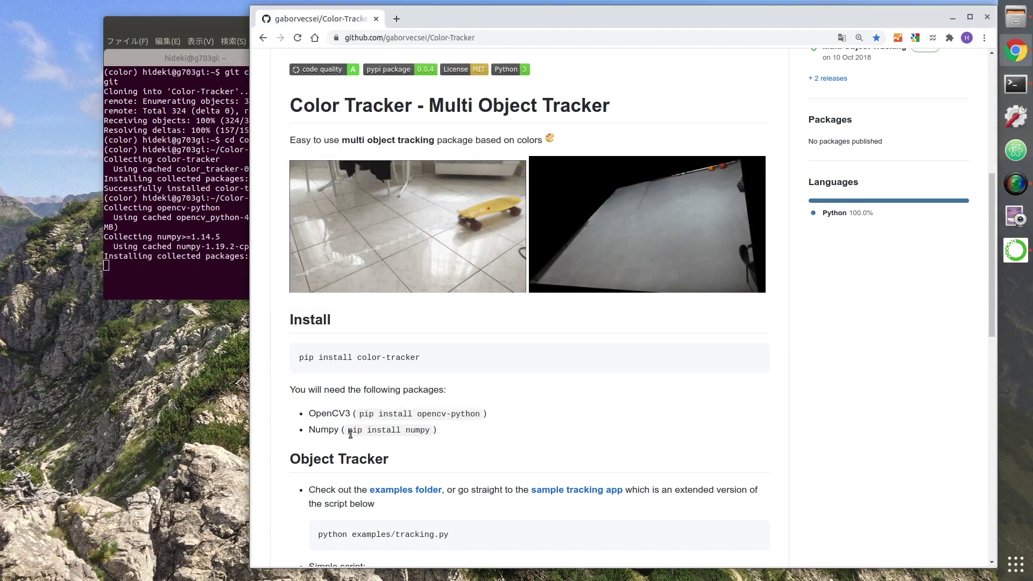
right_click(430, 431)
click(452, 440)
click(185, 226)
right_click(226, 216)
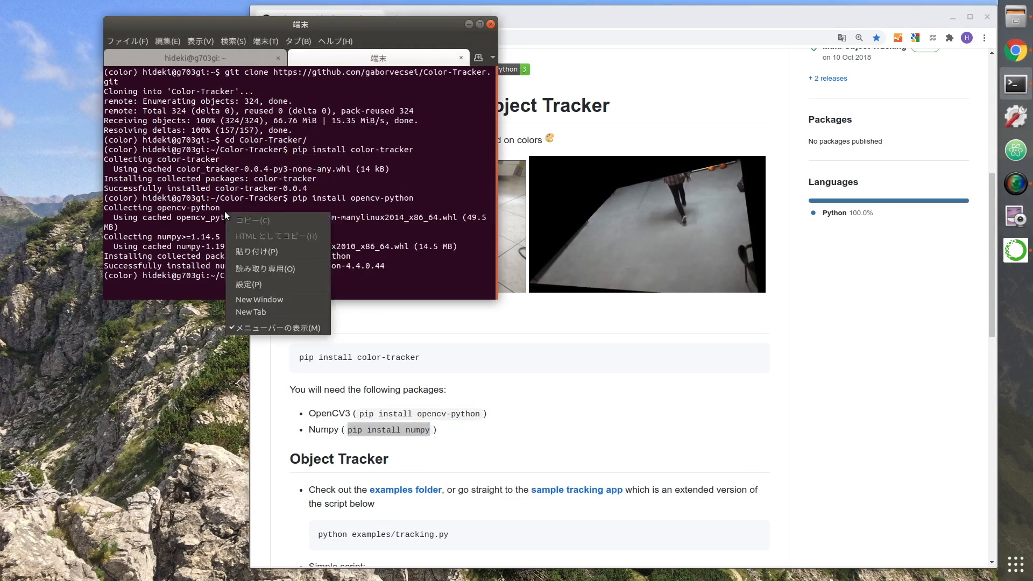
click(256, 251)
key(Return)
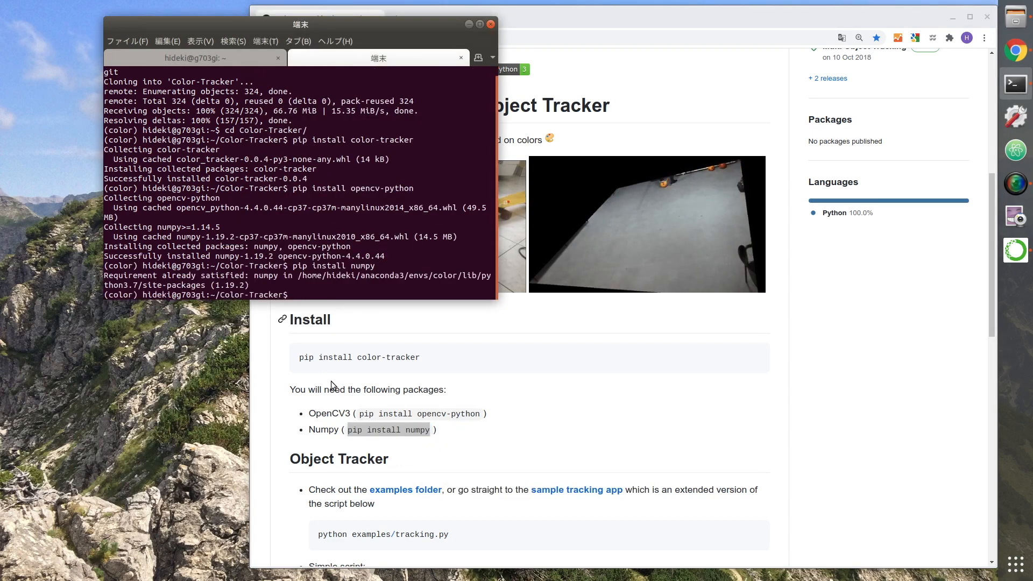
scroll(331, 388, down, 2)
Step: Paste and run python examples/tracking.py, which fails on a missing scipy module
click(355, 460)
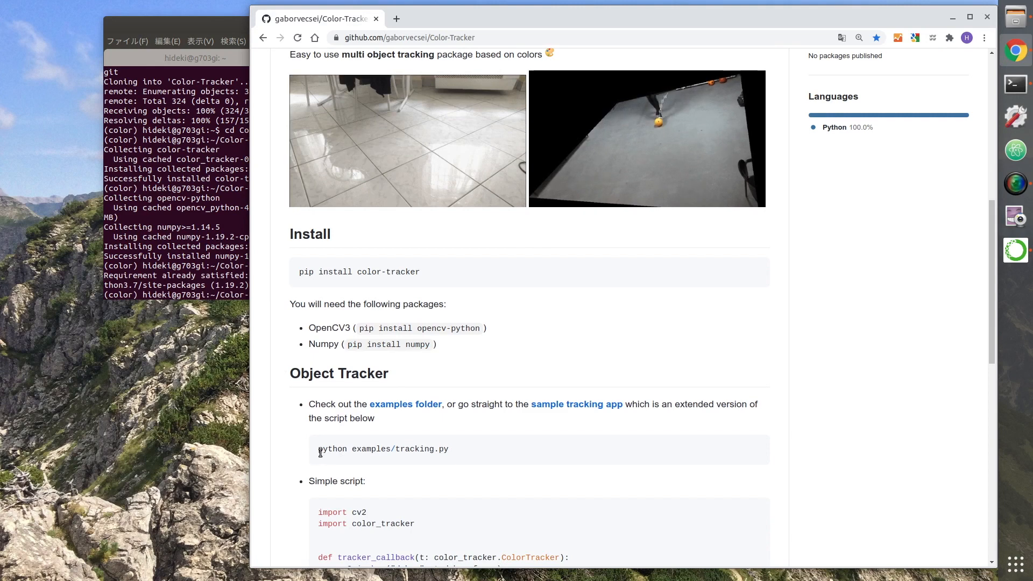
right_click(444, 449)
click(477, 460)
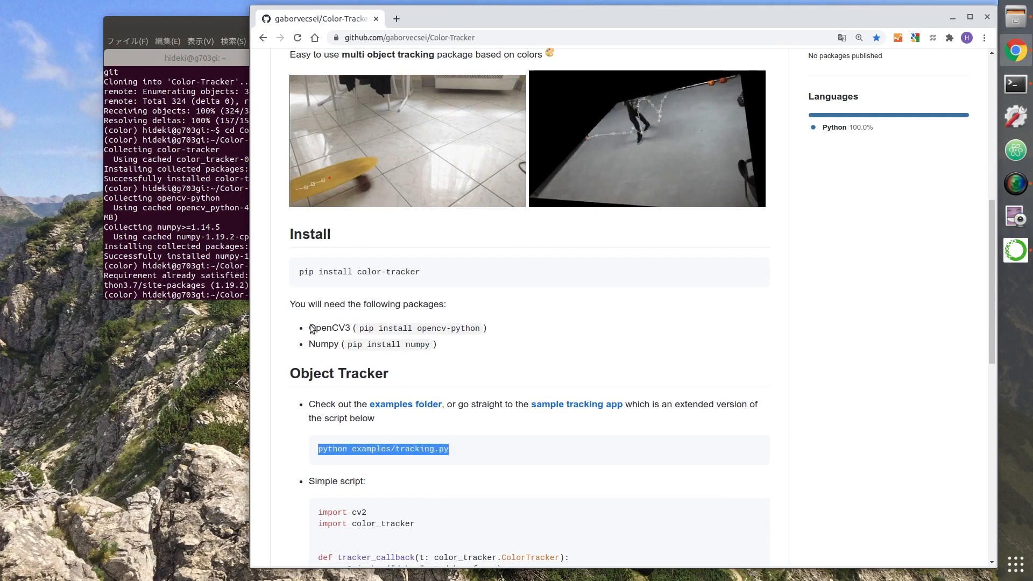
click(186, 242)
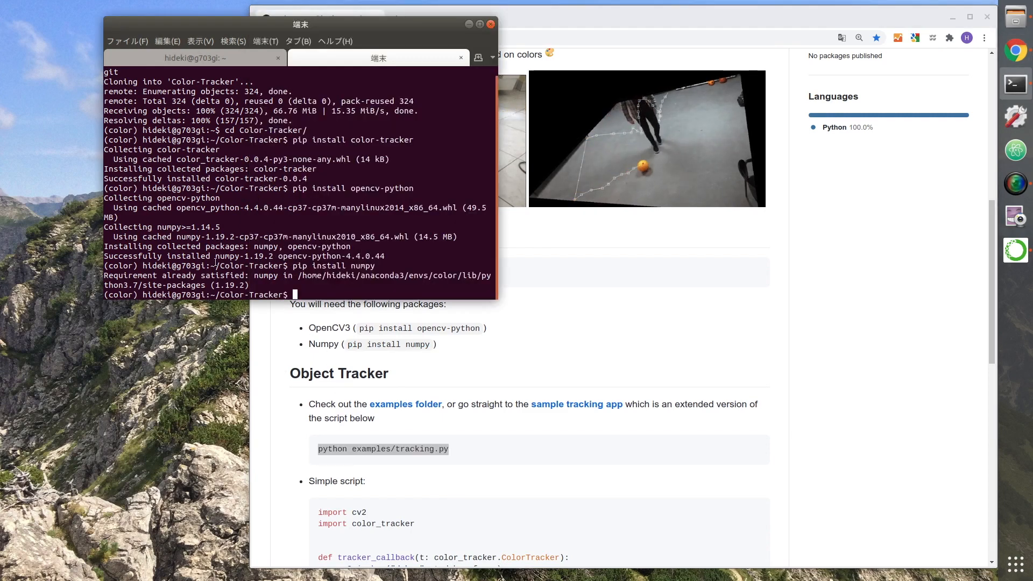
right_click(366, 186)
click(404, 212)
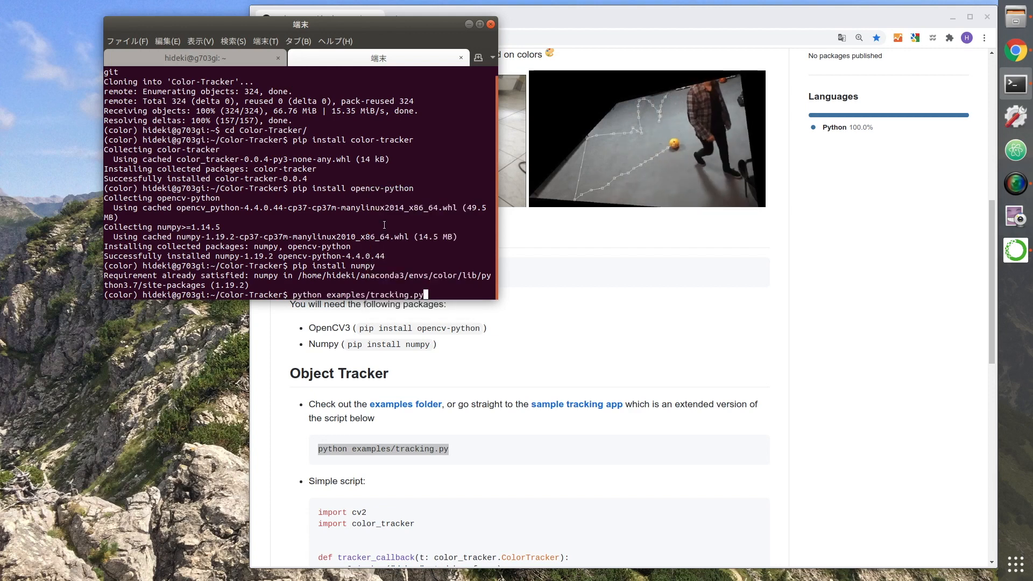
key(Return)
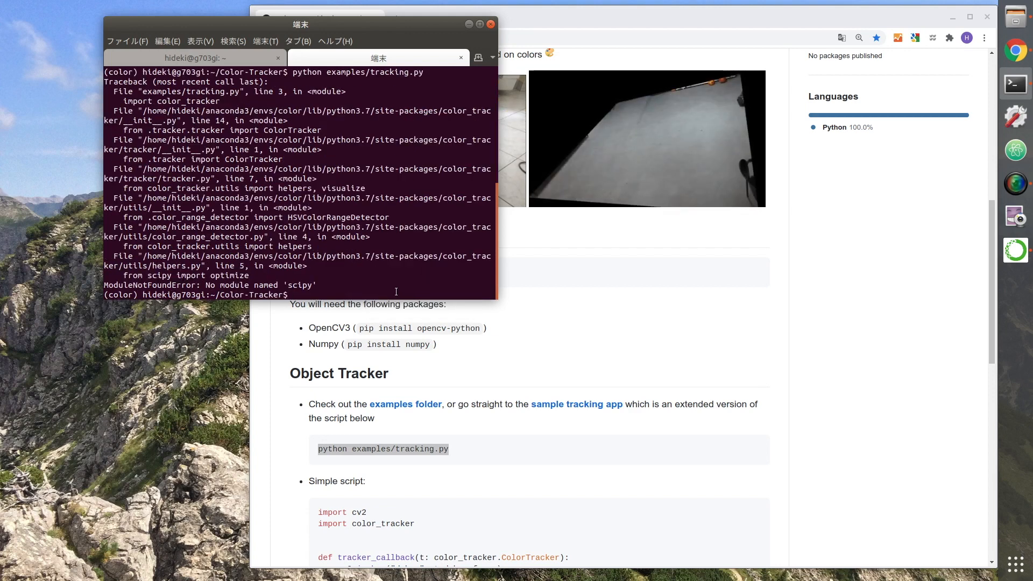
text(pip install scipy)
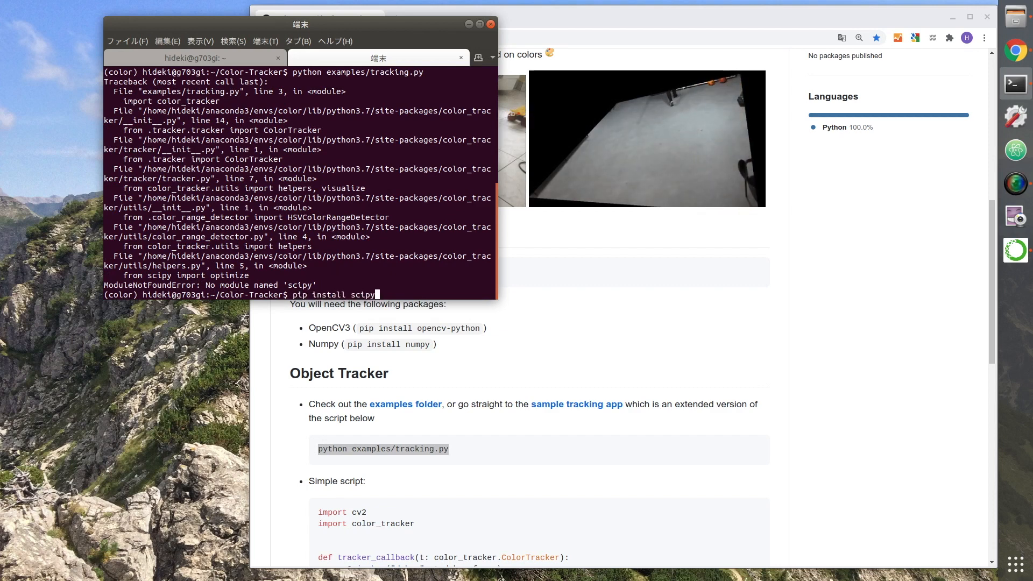
Step: Install scipy with pip, rerun the tracking example successfully, then quit its windows
key(Return)
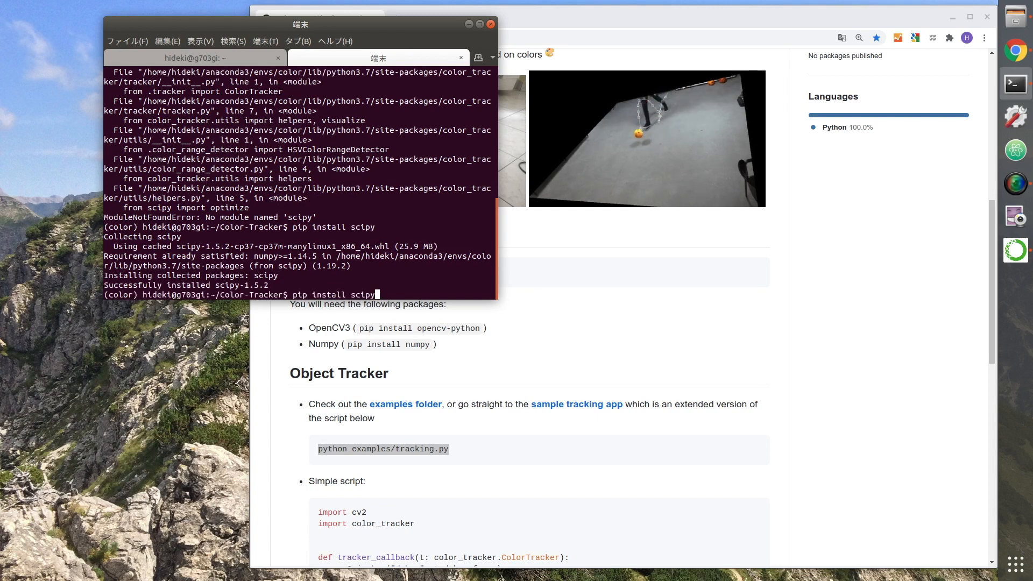
key(Up)
key(Return)
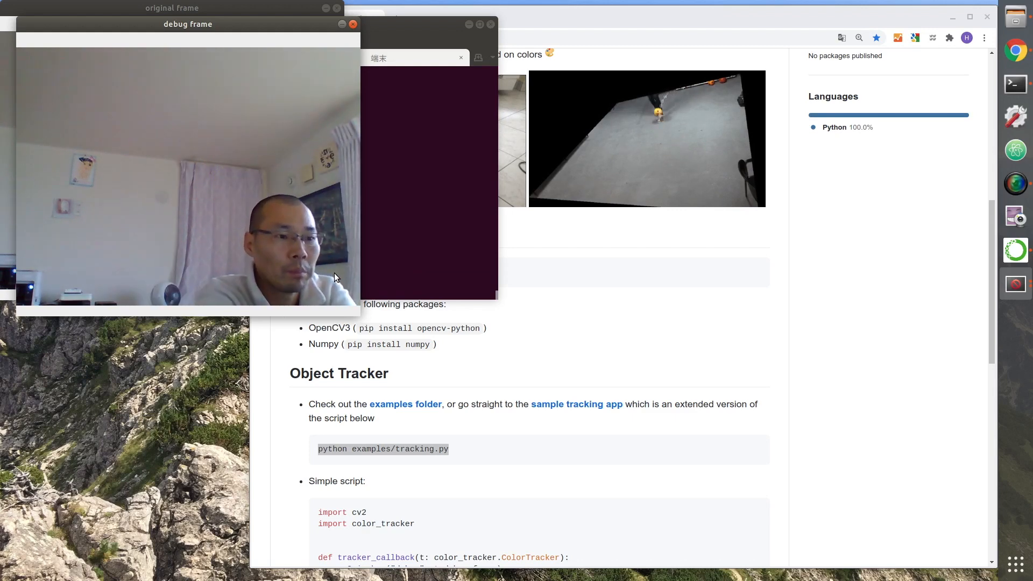
key(q)
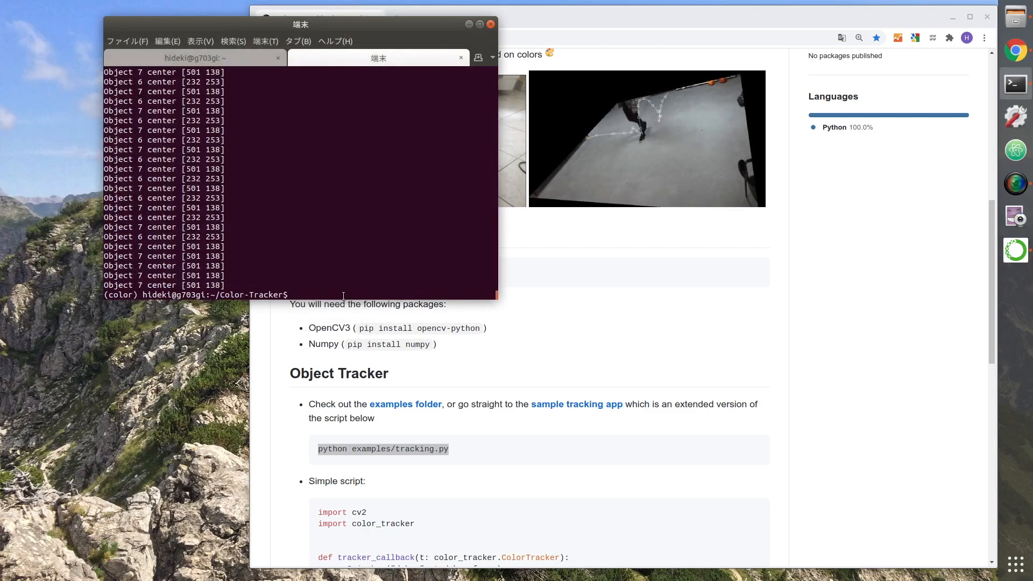
scroll(375, 388, down, 2)
scroll(377, 415, down, 4)
scroll(377, 415, down, 4)
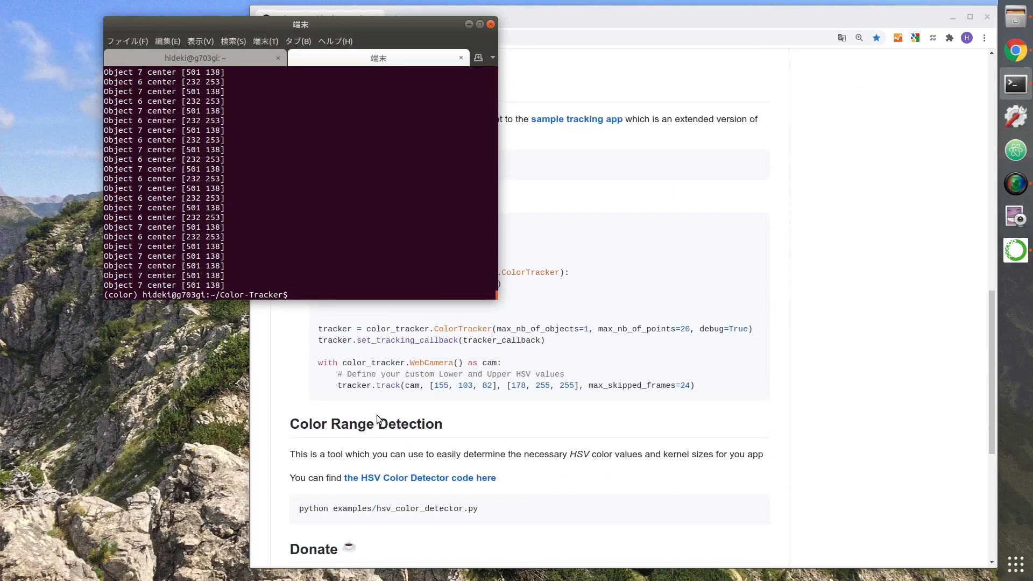
Step: Paste and run the readme's hsv_color_detector command on the webcam
click(376, 415)
scroll(340, 249, up, 1)
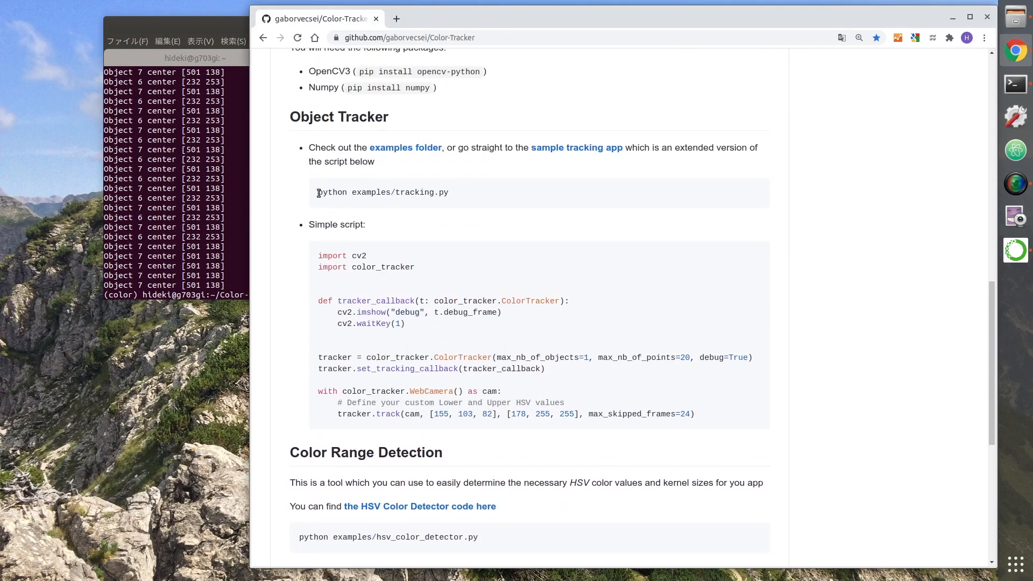
scroll(544, 218, down, 2)
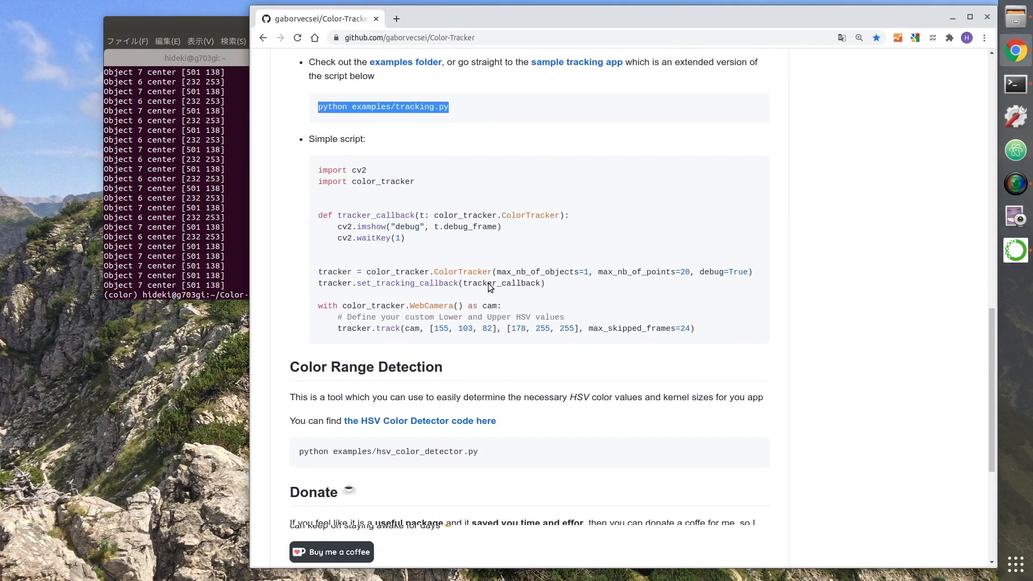
scroll(452, 323, down, 1)
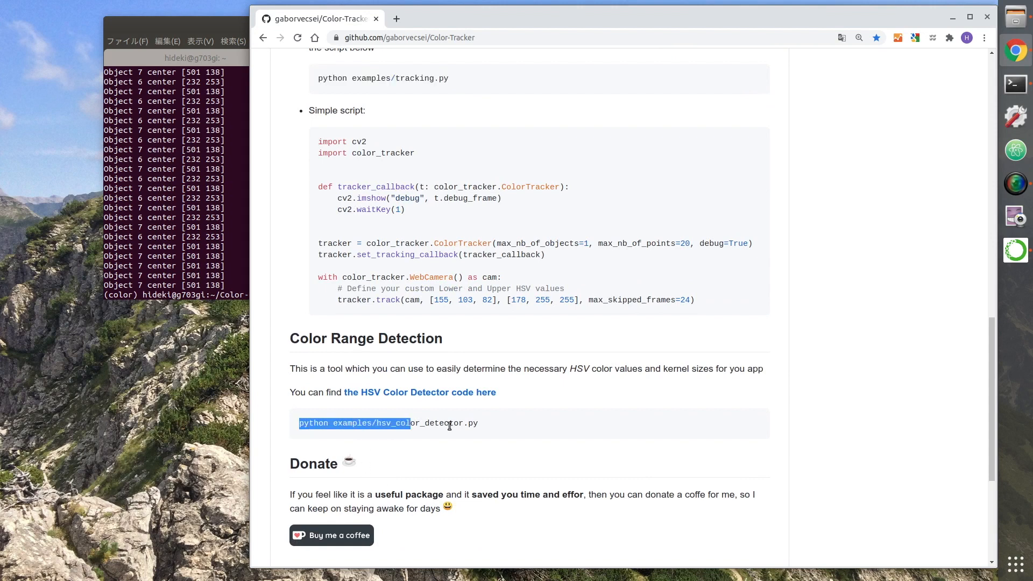
right_click(475, 432)
click(517, 430)
click(178, 202)
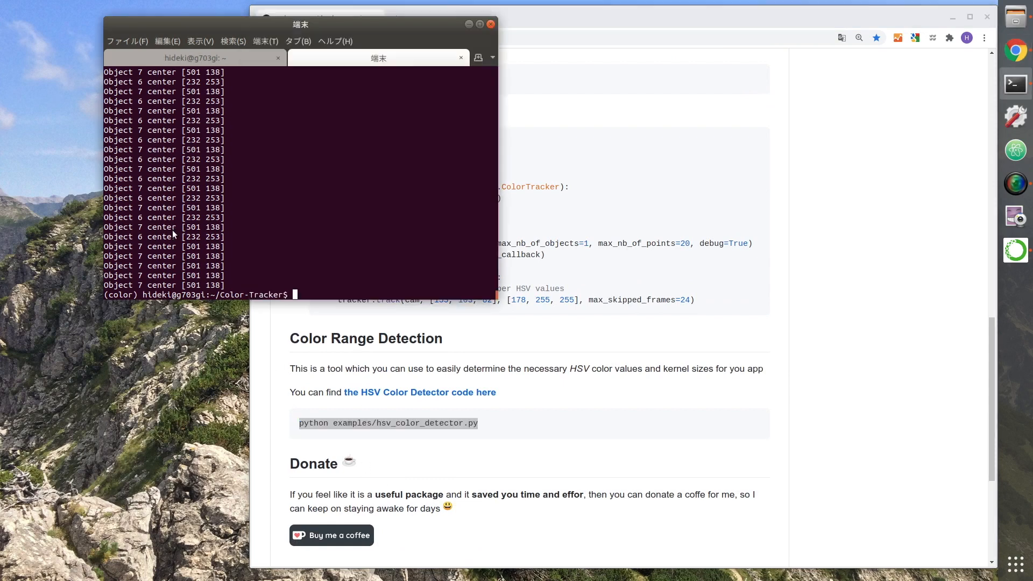
right_click(173, 235)
click(228, 271)
key(Return)
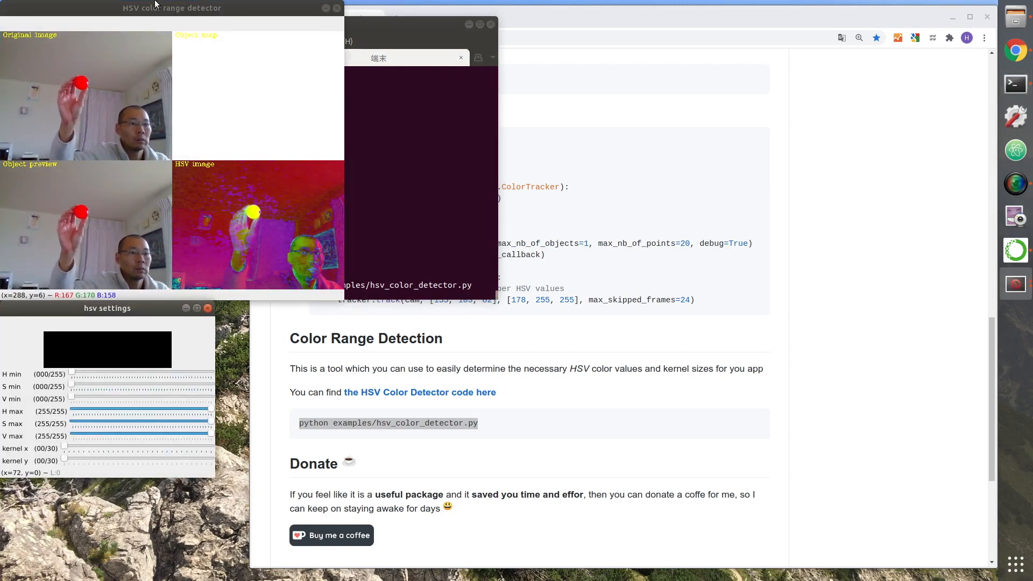
Step: Raise S min and V min until only the red ball is white, then quit to print lower [0 86 208] and upper [255 255 255]
drag(155, 5, 418, 33)
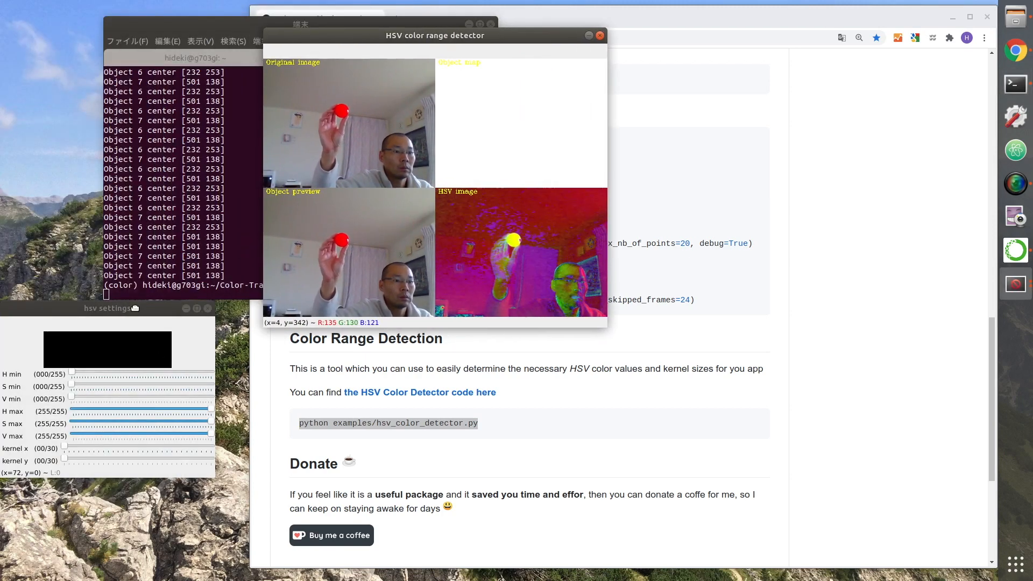
drag(136, 309, 312, 349)
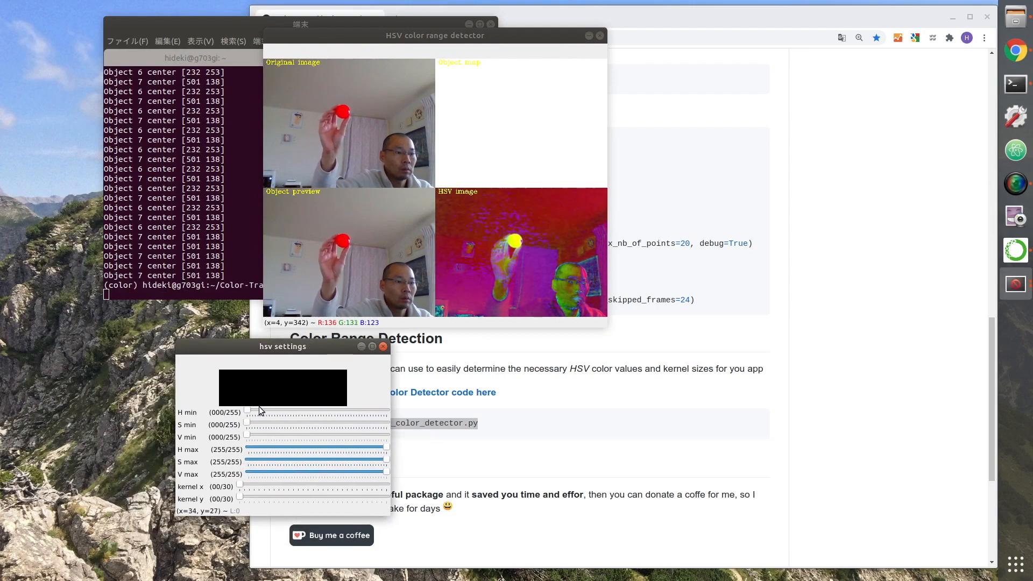
mouse_move(250, 413)
mouse_down()
mouse_move(373, 412)
mouse_move(246, 412)
mouse_move(318, 426)
mouse_up()
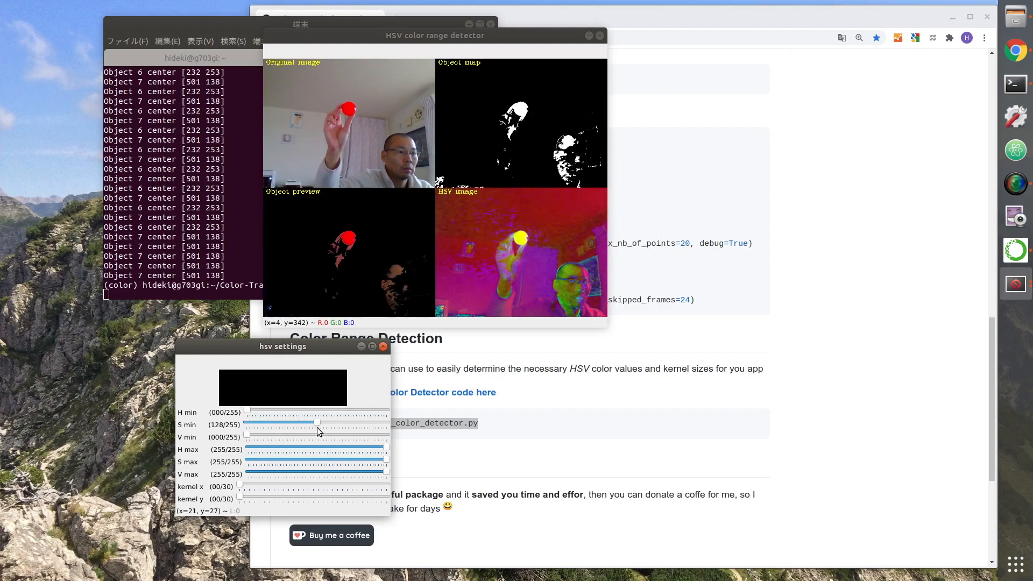
mouse_move(338, 437)
mouse_down()
mouse_move(282, 445)
mouse_move(321, 442)
mouse_up()
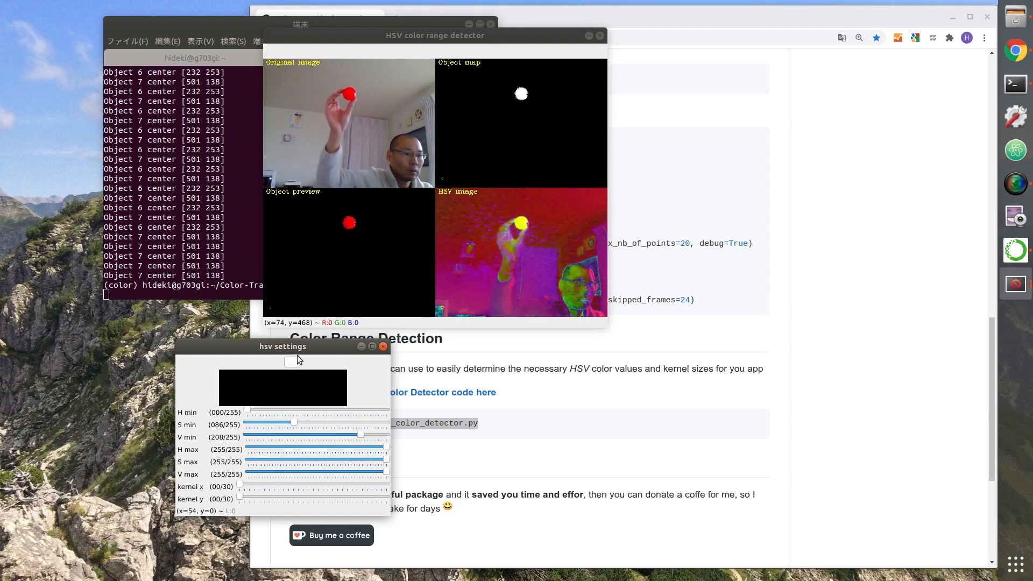
key(q)
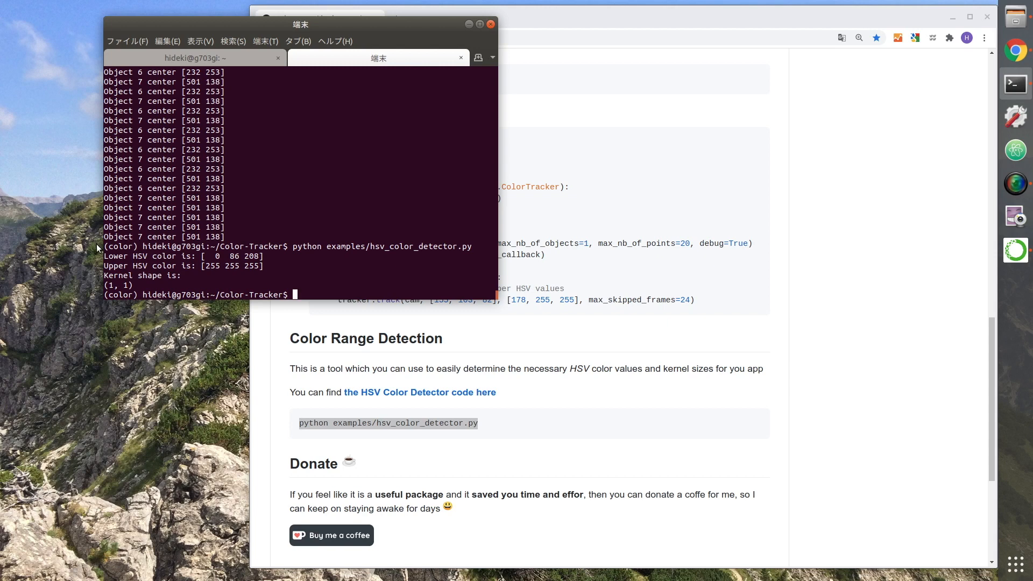
Step: Select the printed HSV lines and bring the Files window showing Color-Tracker to the centre
drag(246, 256, 267, 266)
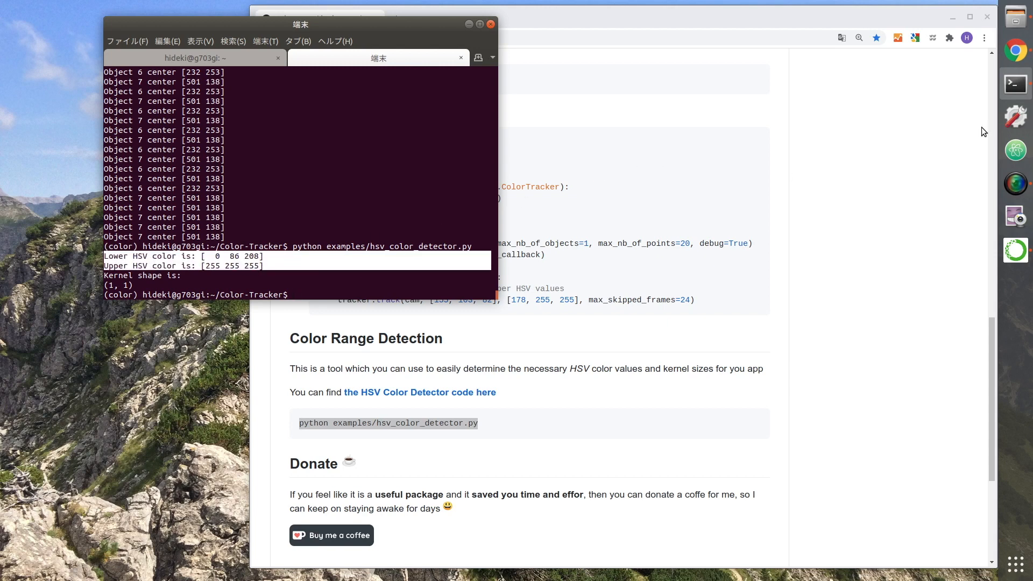
key(alt+Tab)
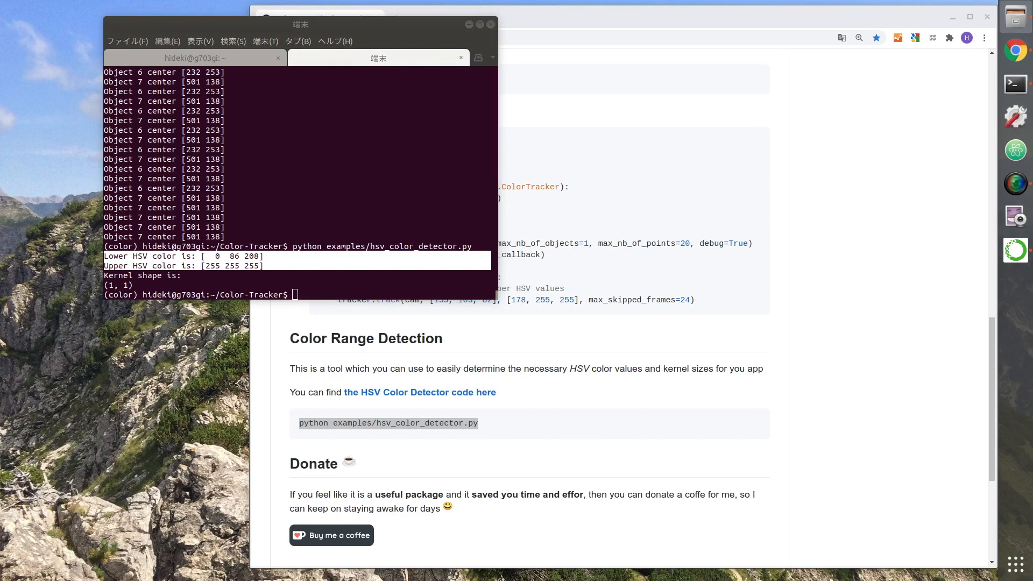
drag(953, 66, 574, 101)
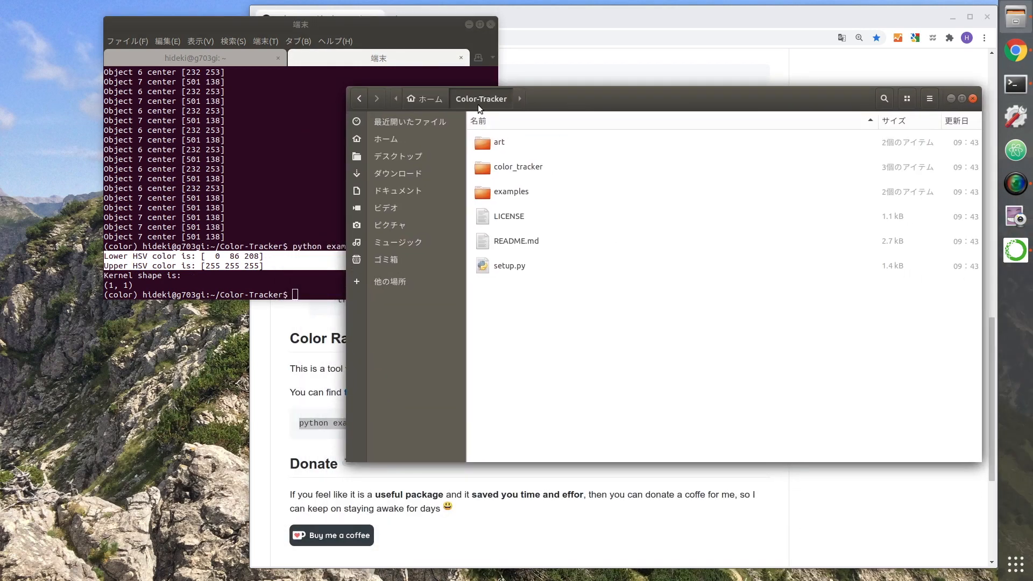
Step: Open examples/tracking.py in Atom, unmaximize it to the right and place the terminal at the left edge
double_click(528, 192)
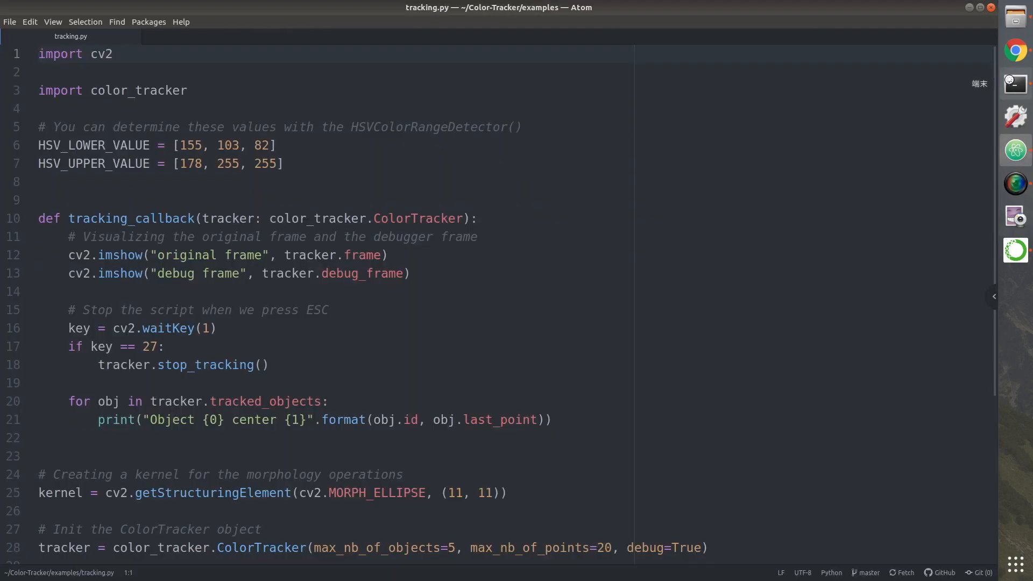
double_click(664, 7)
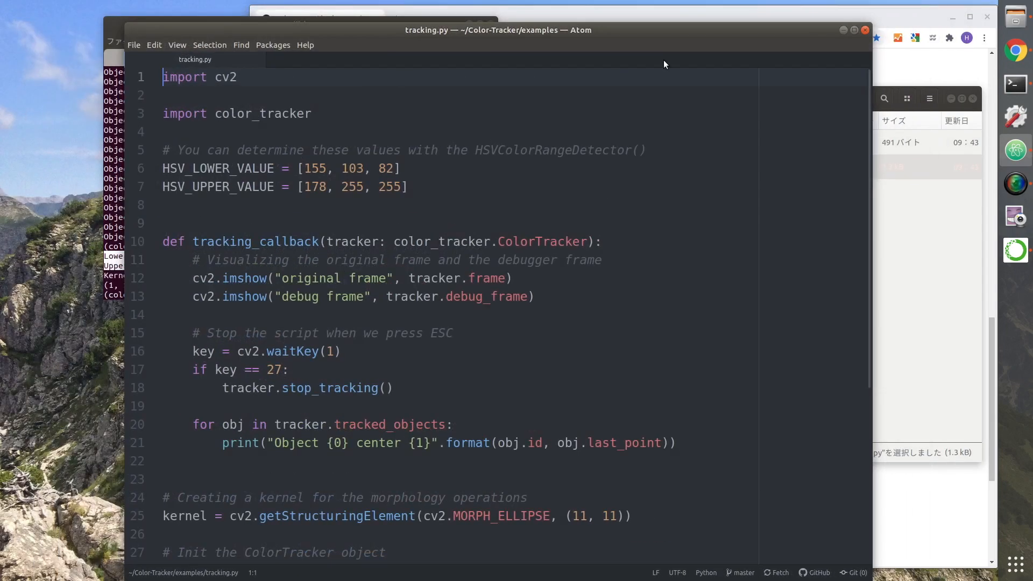
drag(363, 33, 511, 19)
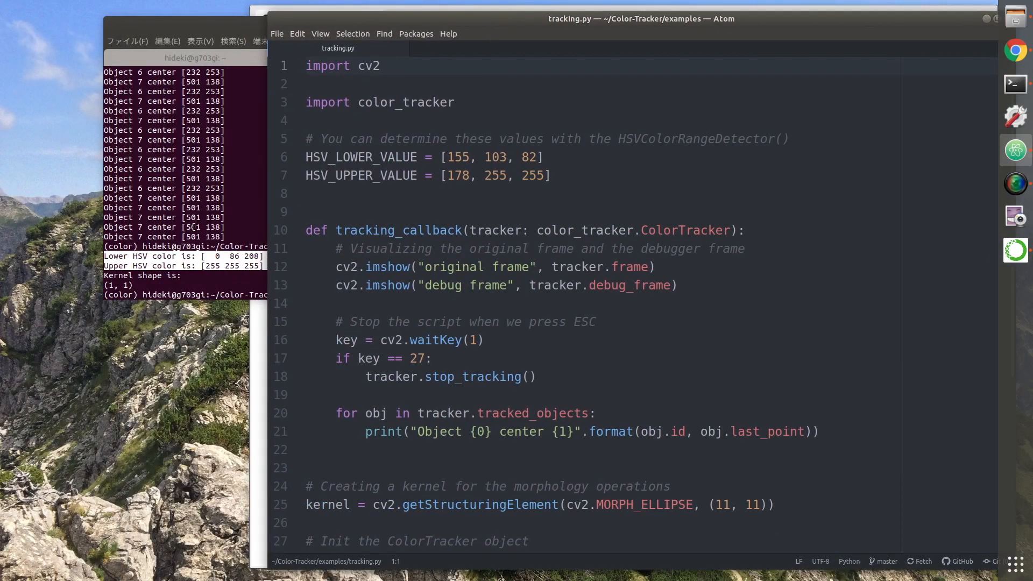
click(216, 251)
drag(344, 22, 240, 27)
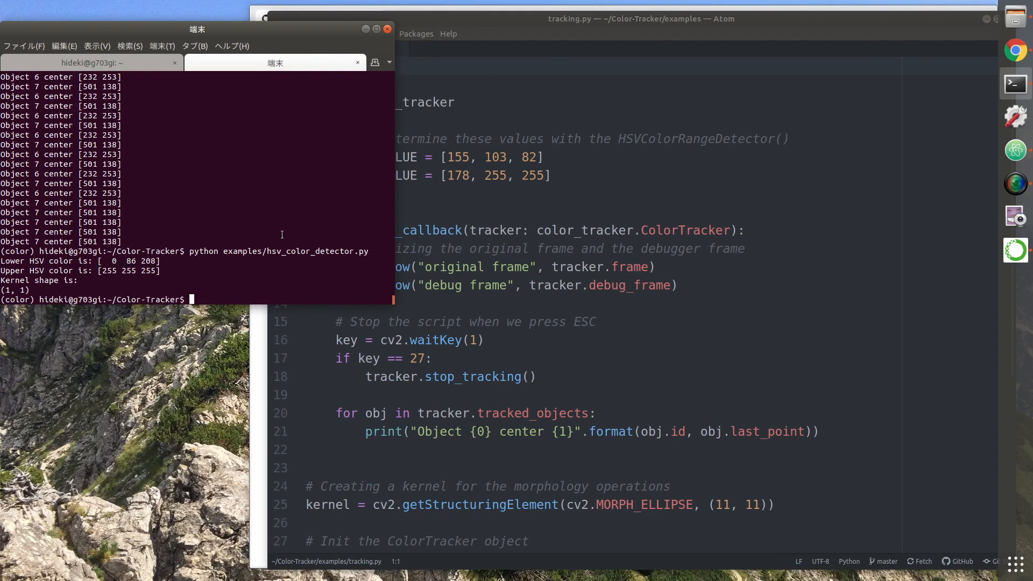
Step: Replace 155, 103, 82 and 178 so HSV_LOWER_VALUE is [0, 86, 208] and HSV_UPPER_VALUE is [255, 255, 255]
double_click(451, 153)
text(0)
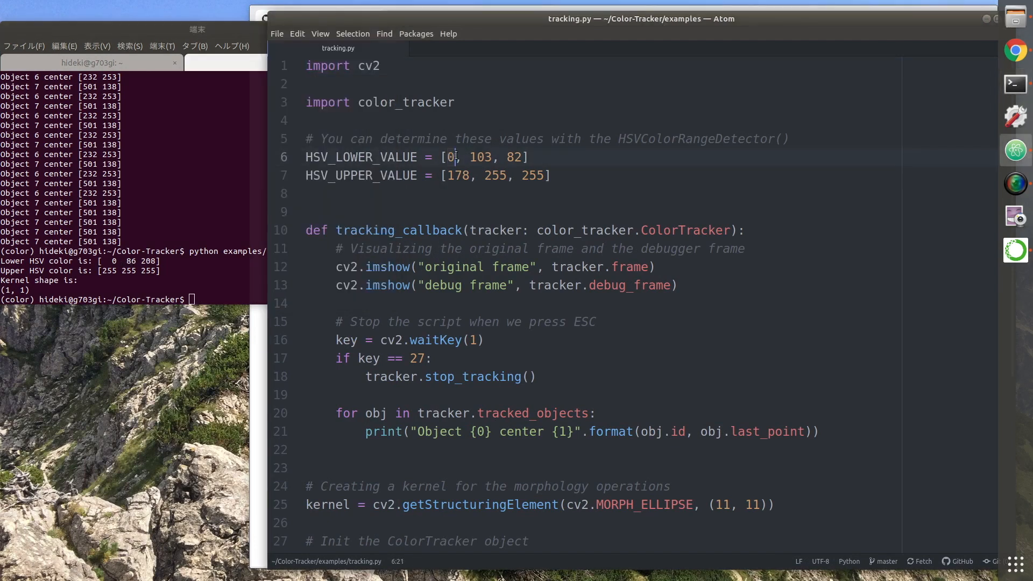
double_click(478, 156)
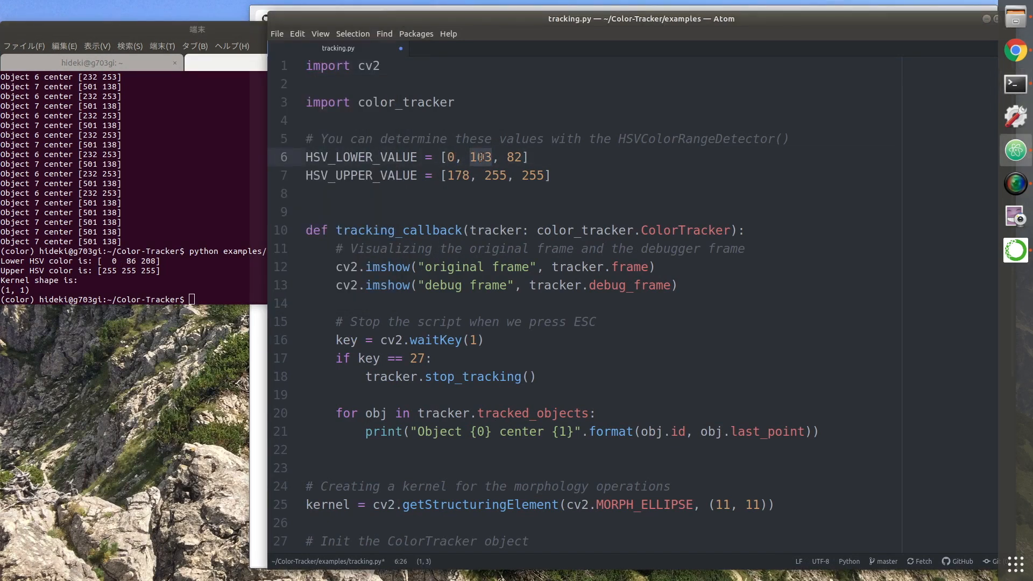
text(86)
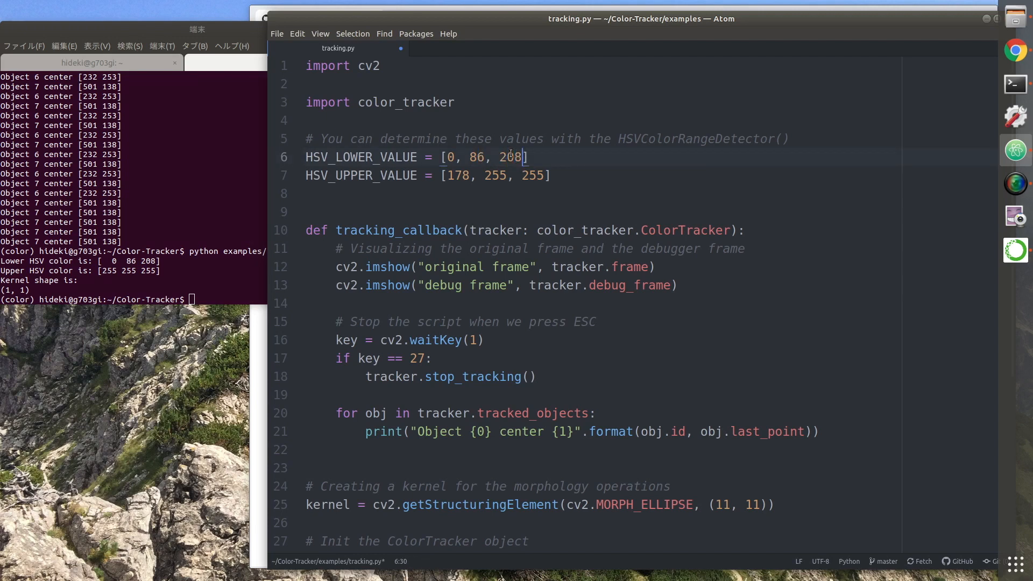
double_click(457, 175)
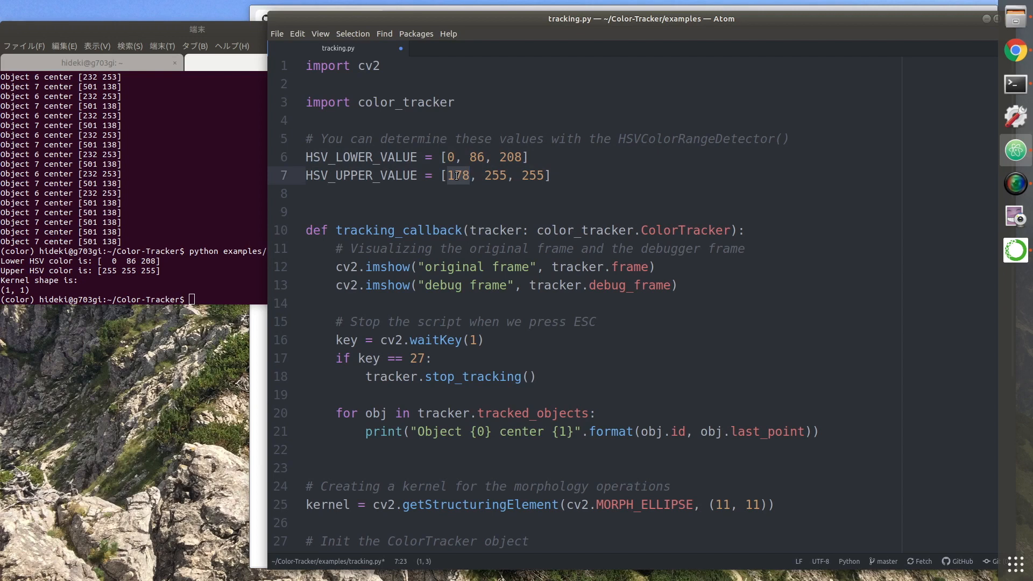
text(255)
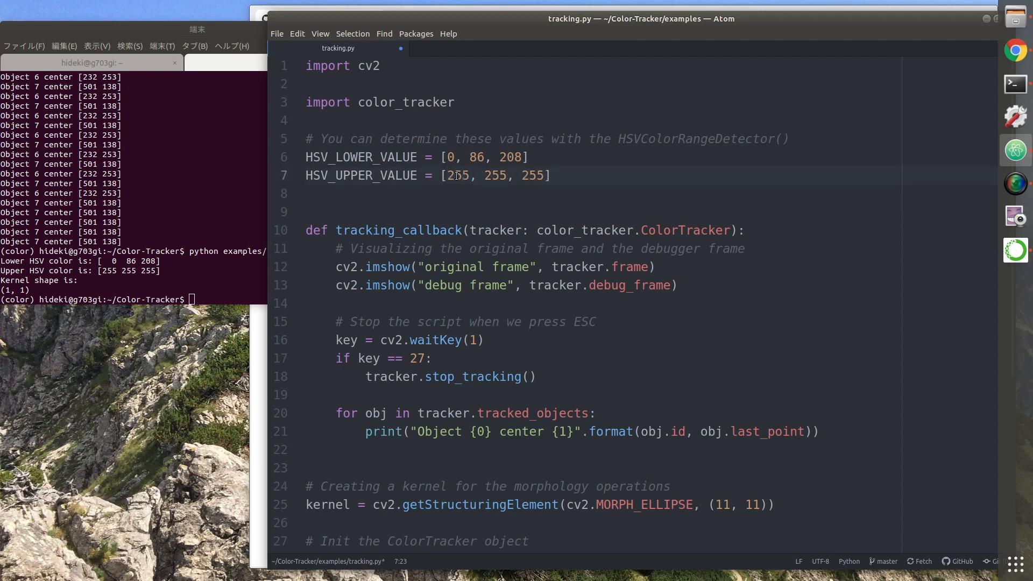
click(175, 206)
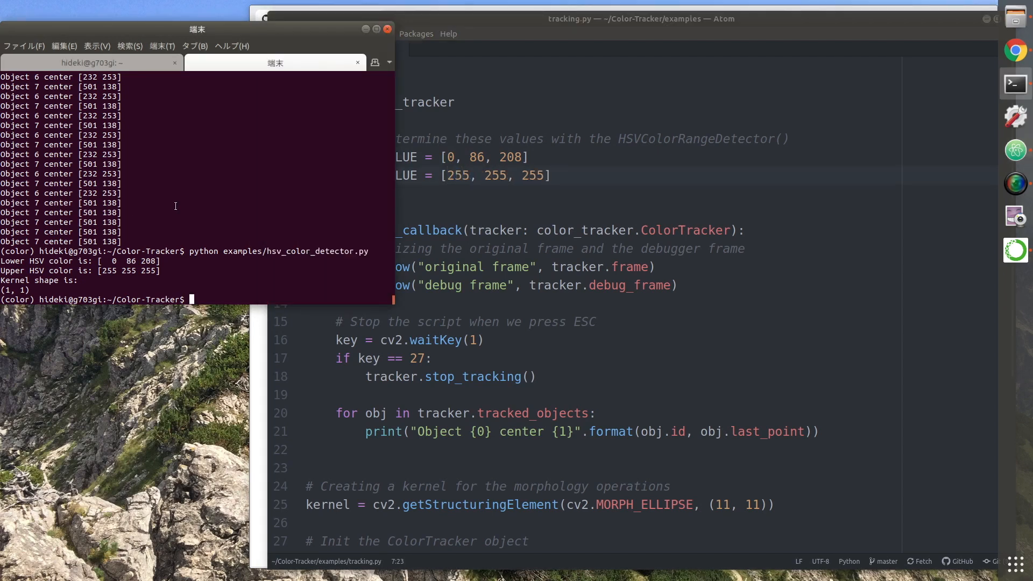
Step: Rerun python examples/tracking.py with the new thresholds, watch the red ball tracked, then quit back to Atom
key(Up)
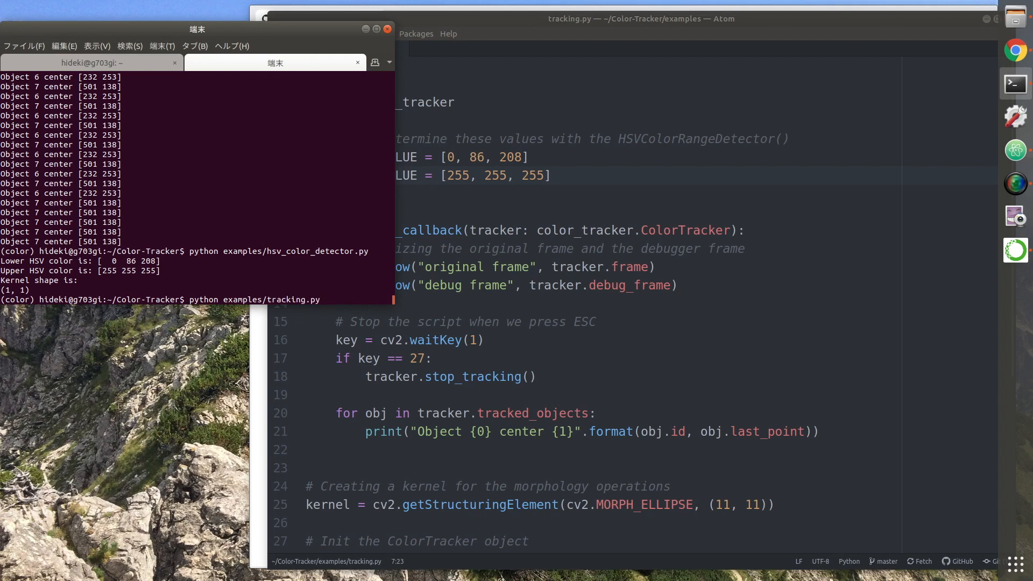
key(Return)
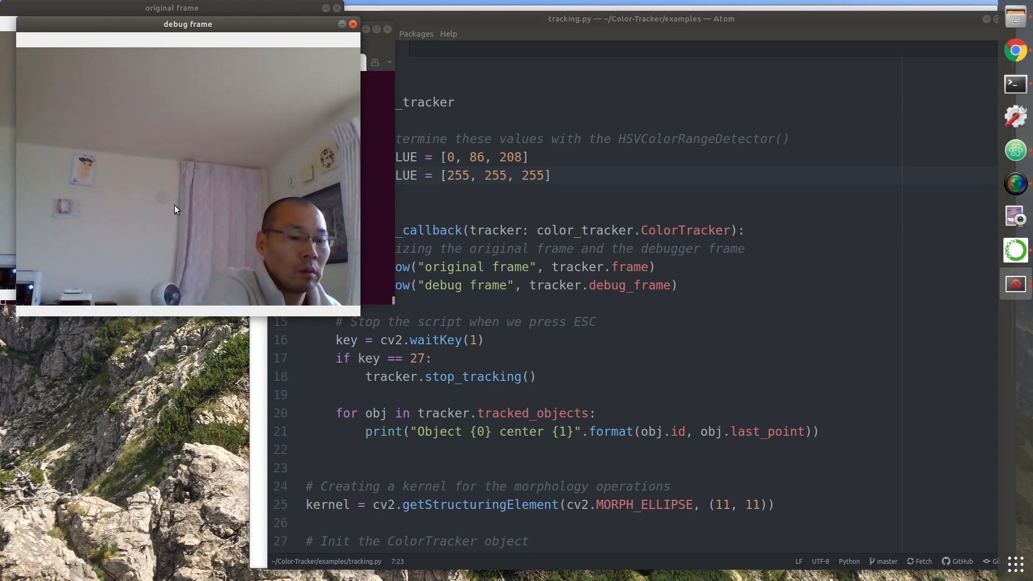
key(Escape)
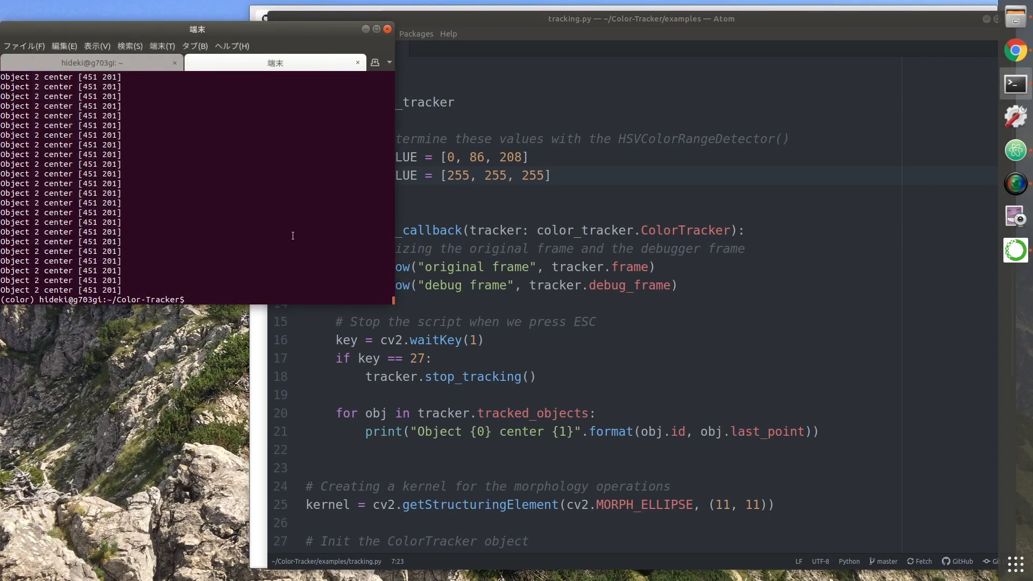
click(514, 246)
scroll(493, 292, down, 3)
scroll(493, 291, down, 3)
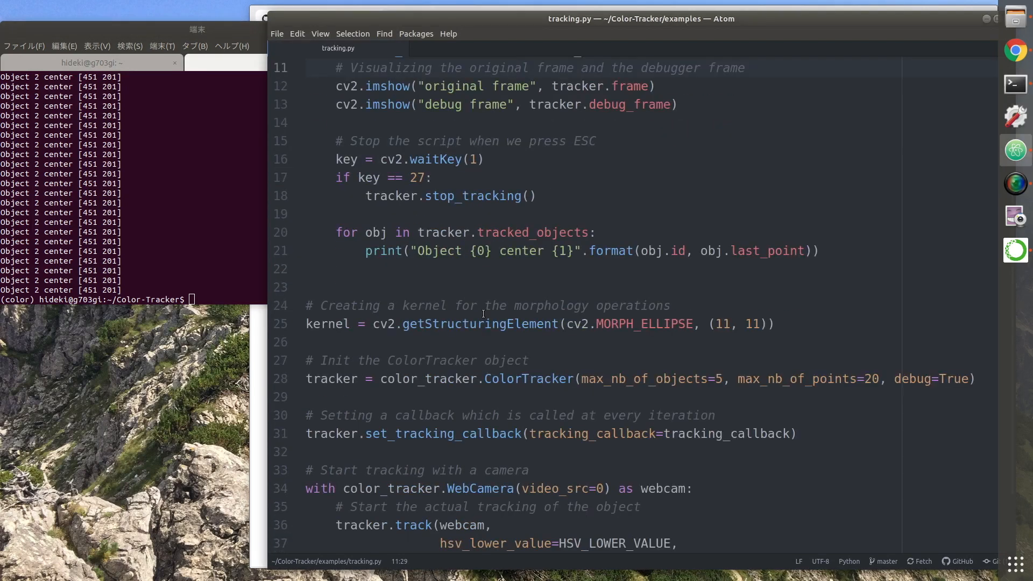
scroll(483, 313, down, 2)
click(654, 373)
text(0)
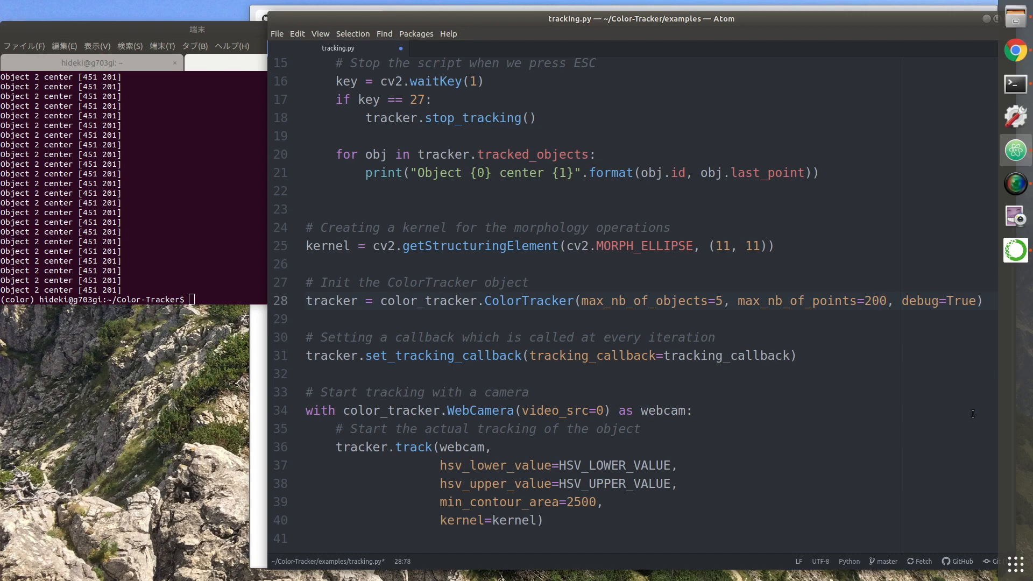
Step: Bring the terminal to the front after setting max_nb_of_points to 200
click(166, 178)
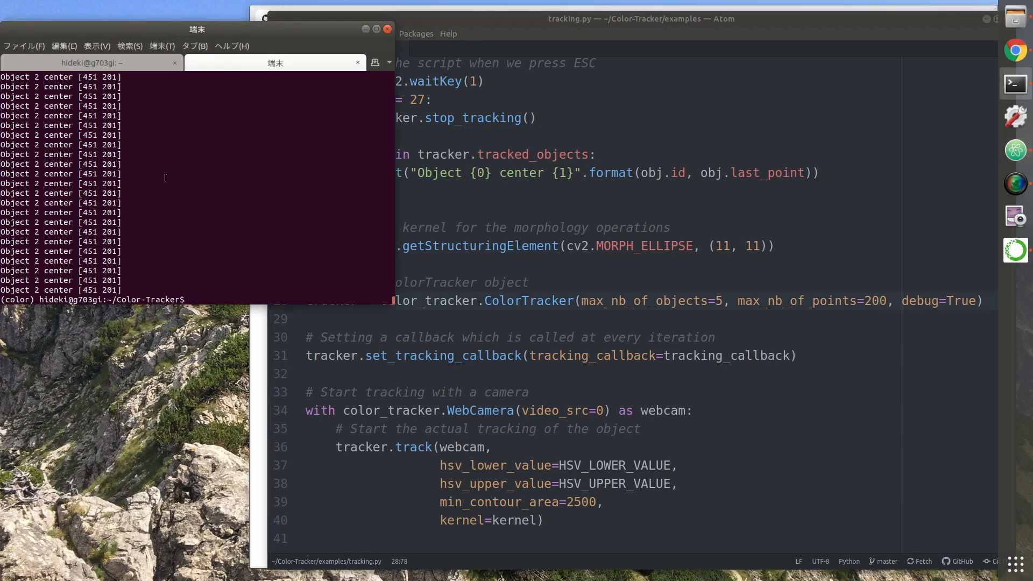
Step: Rerun python examples/tracking.py with 200 trace points, stop it with Esc, and return to Atom
key(Up)
key(Return)
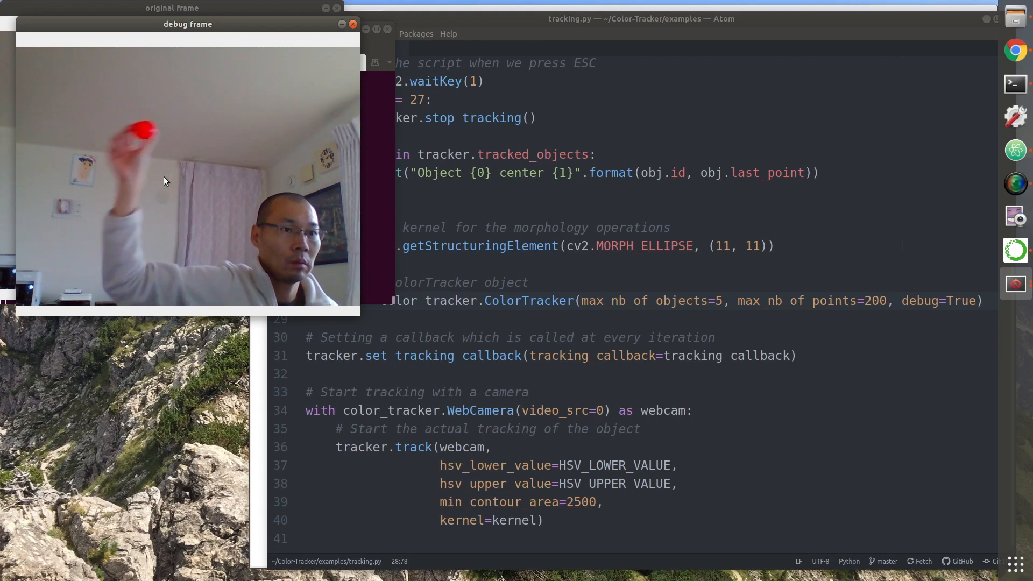
key(Escape)
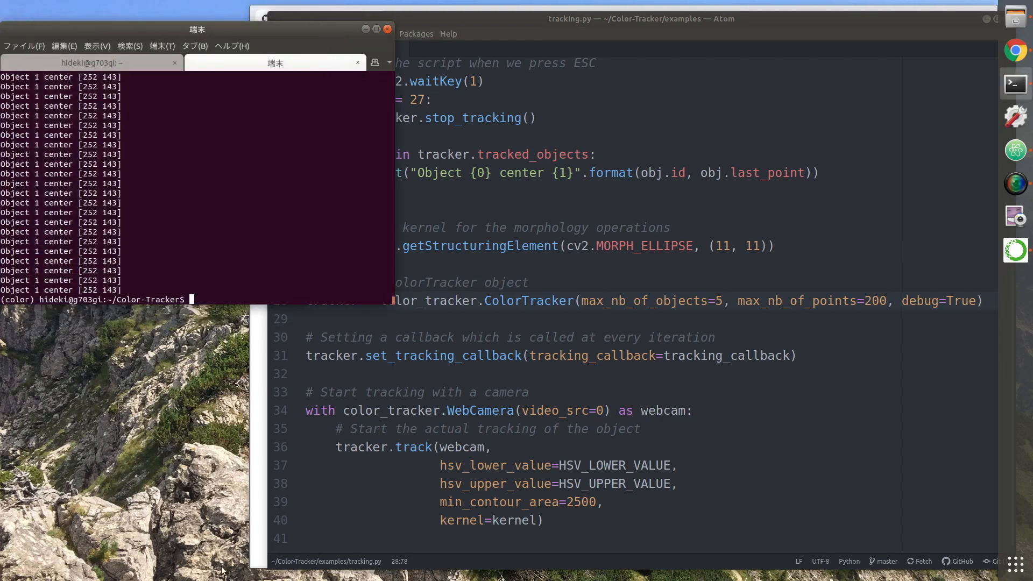
click(563, 360)
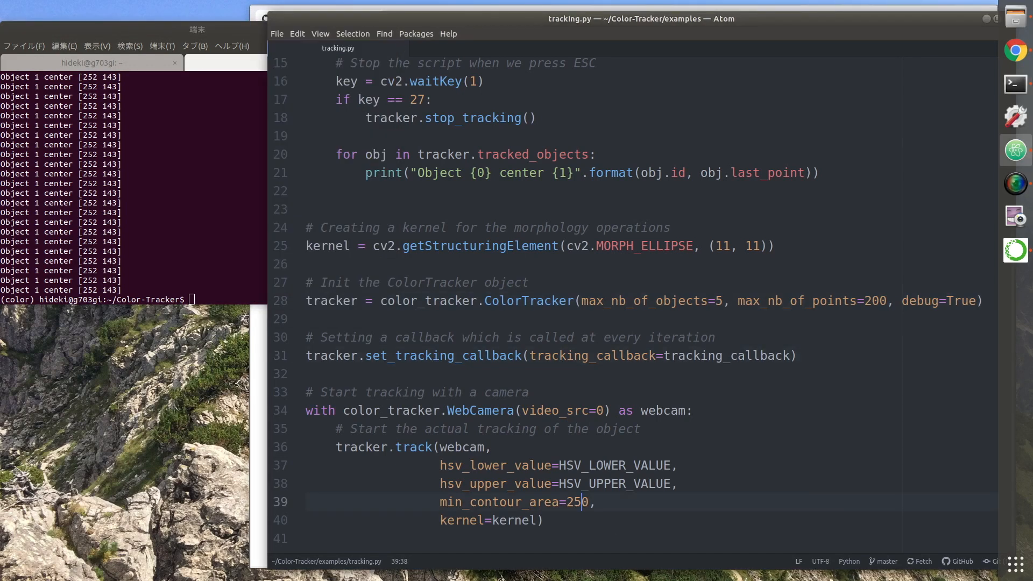
Step: Rerun the tracker with min_contour_area 250, watch the long red-ball trail, then stop it
click(181, 265)
key(Return)
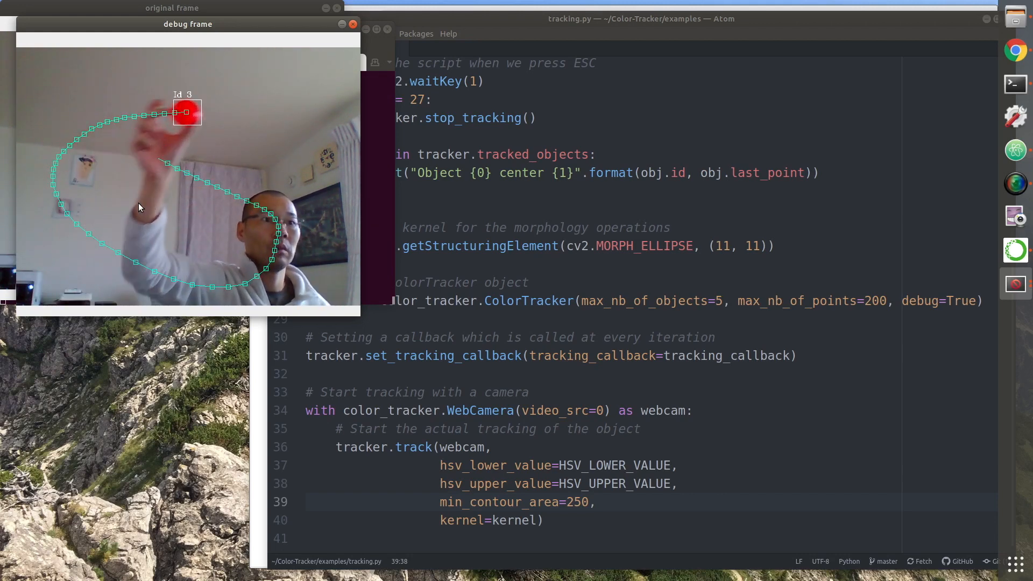
key(Escape)
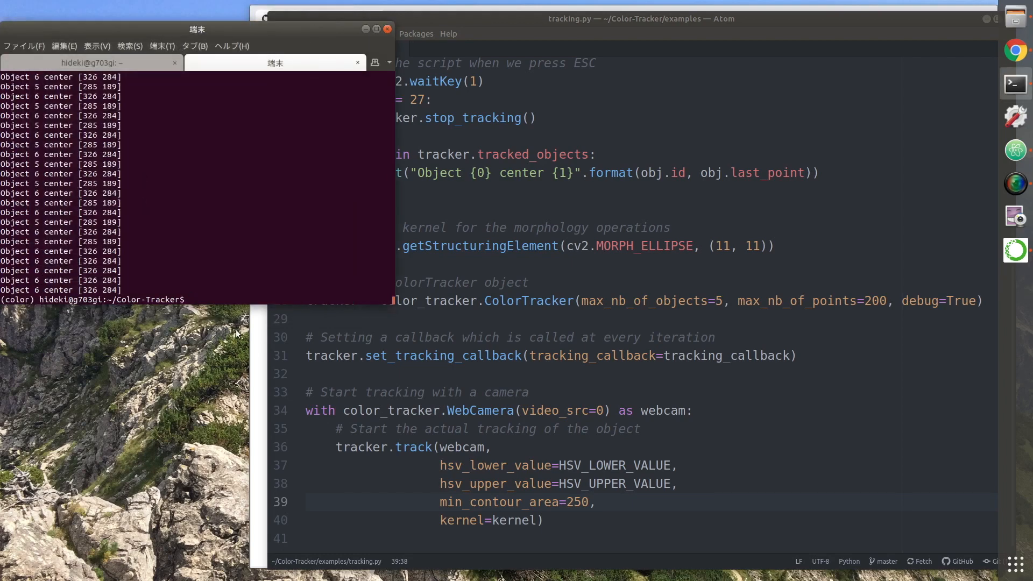
Step: Set min_contour_area to 100 in Atom and run tracking.py again from the terminal
click(592, 502)
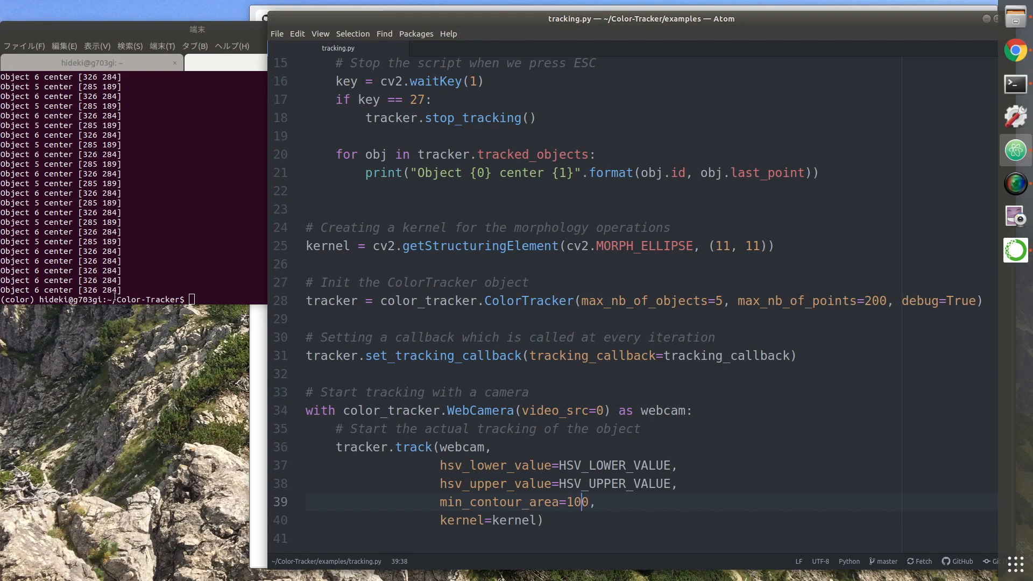
click(93, 302)
key(Return)
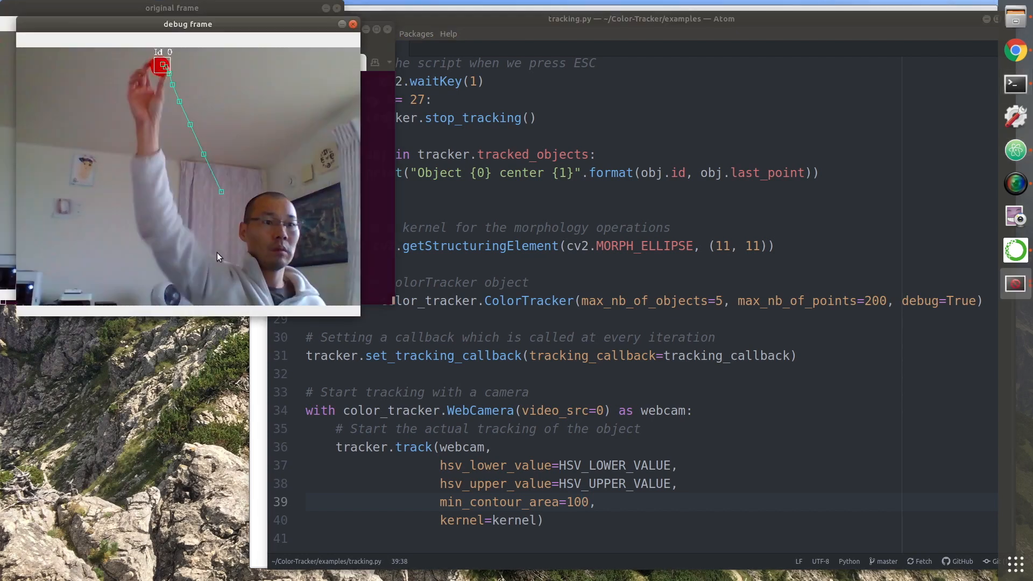